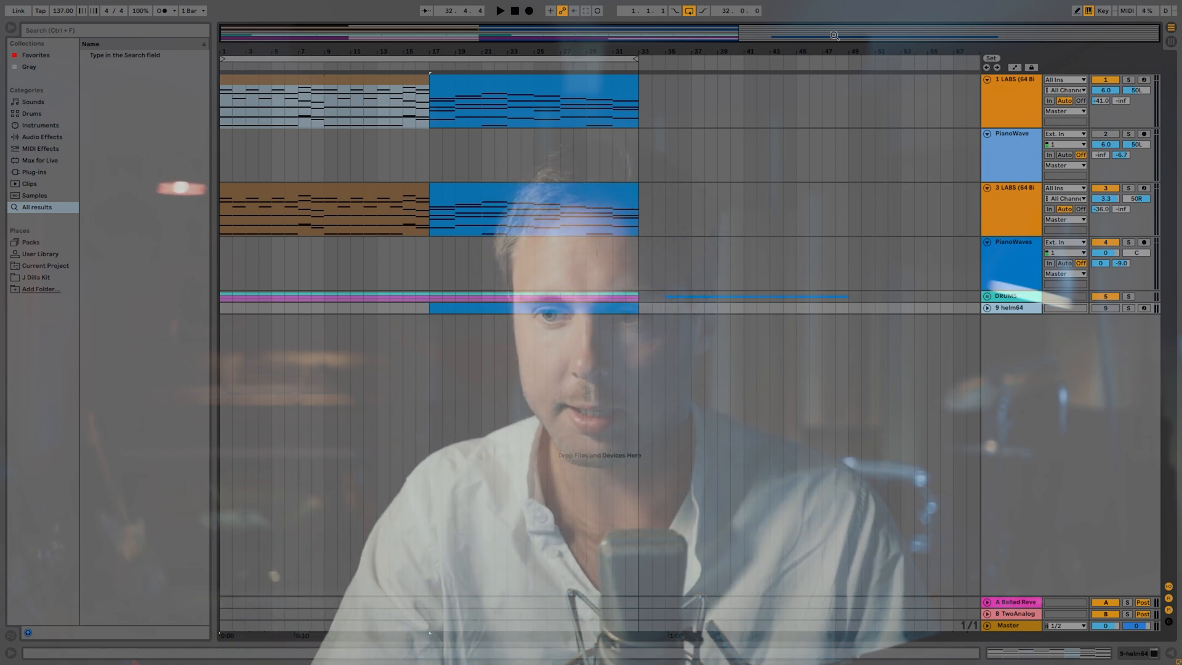
- Freeze the 1 LABS track with both of its MIDI clips selected
left_click(503, 152)
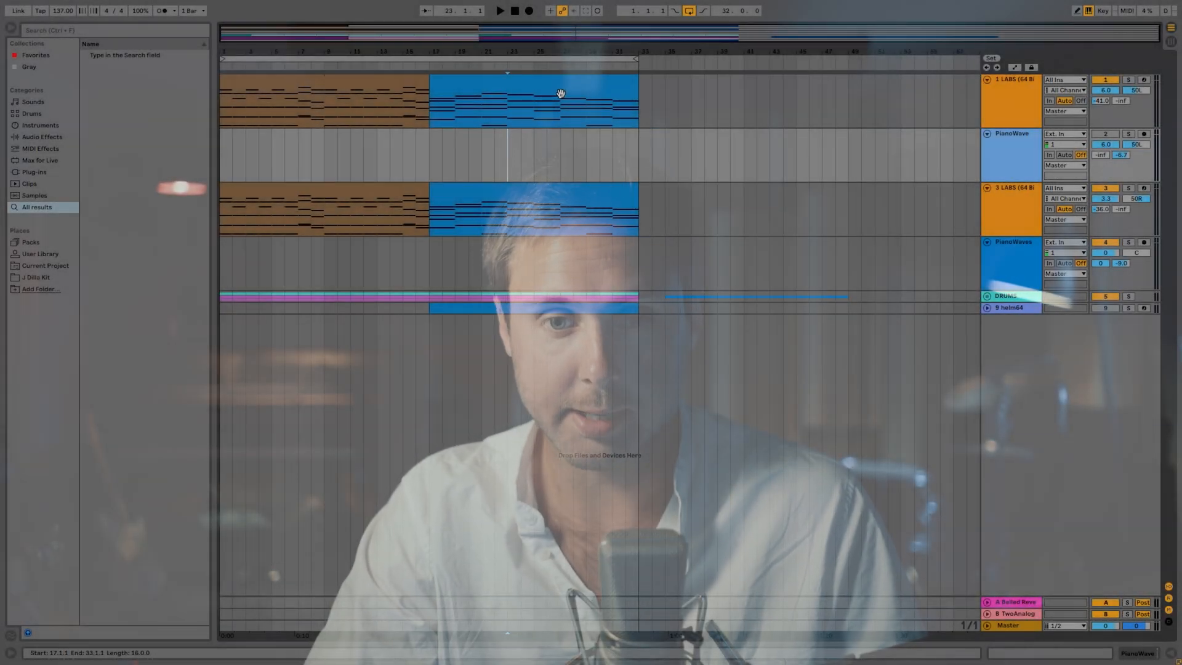
left_click(561, 94)
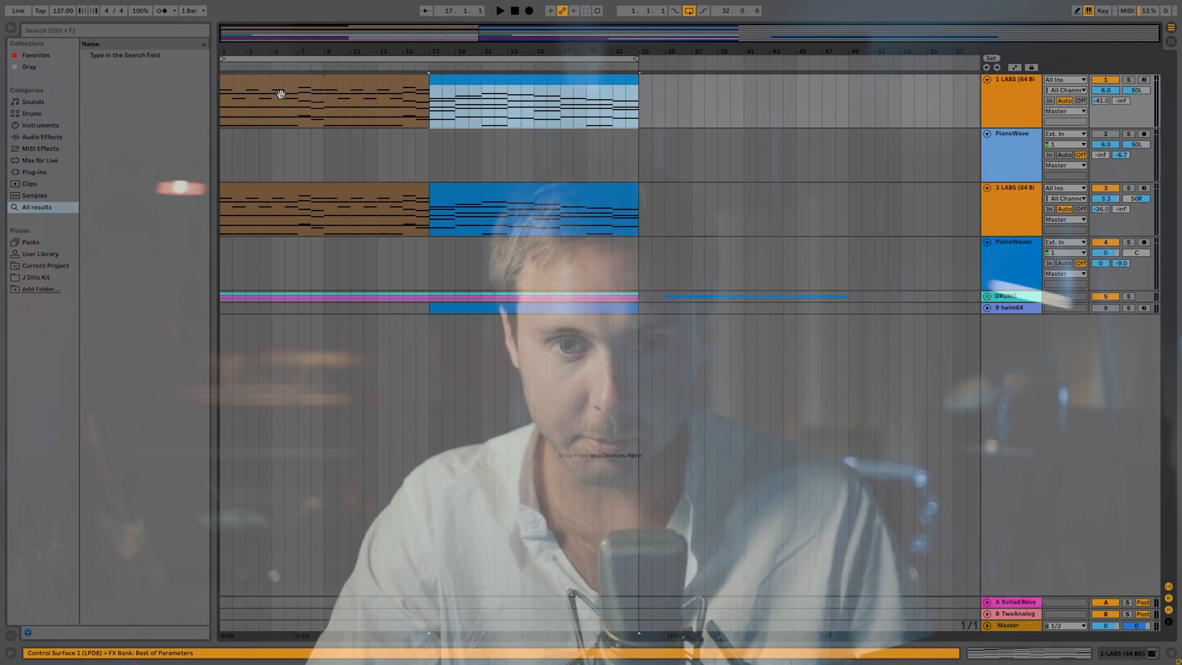
left_click(302, 88, "shift")
right_click(303, 88)
left_click(378, 234)
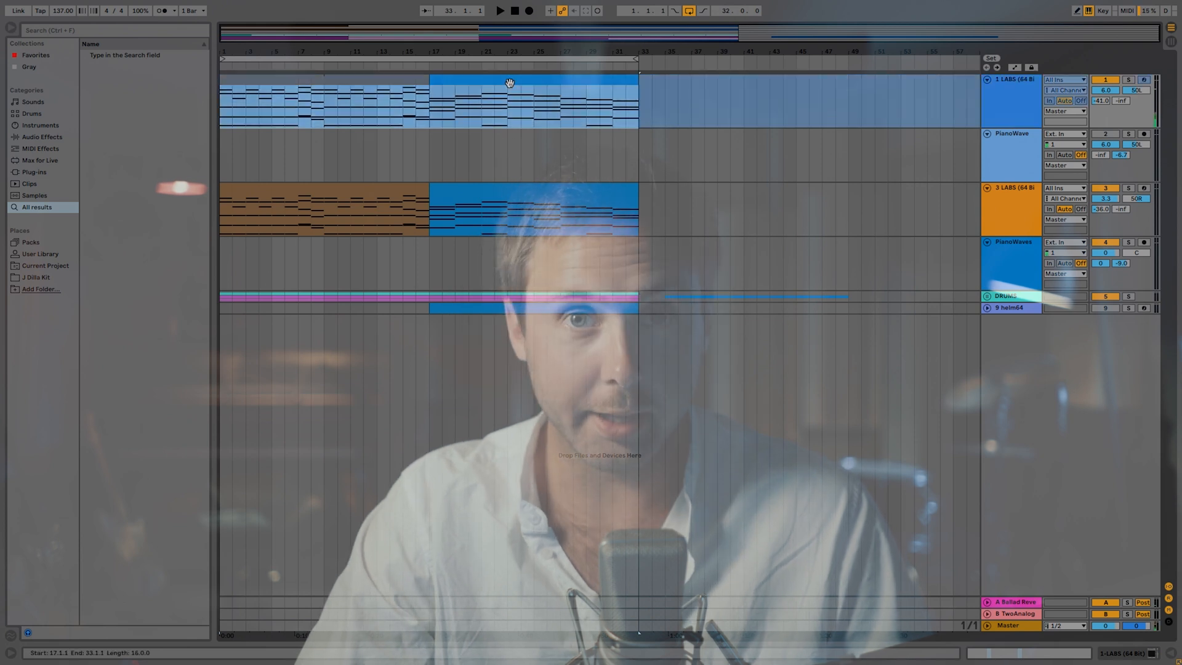
- Copy both frozen 1 LABS clips as audio onto the PianoWave track, starting at bar 1
left_click(509, 148)
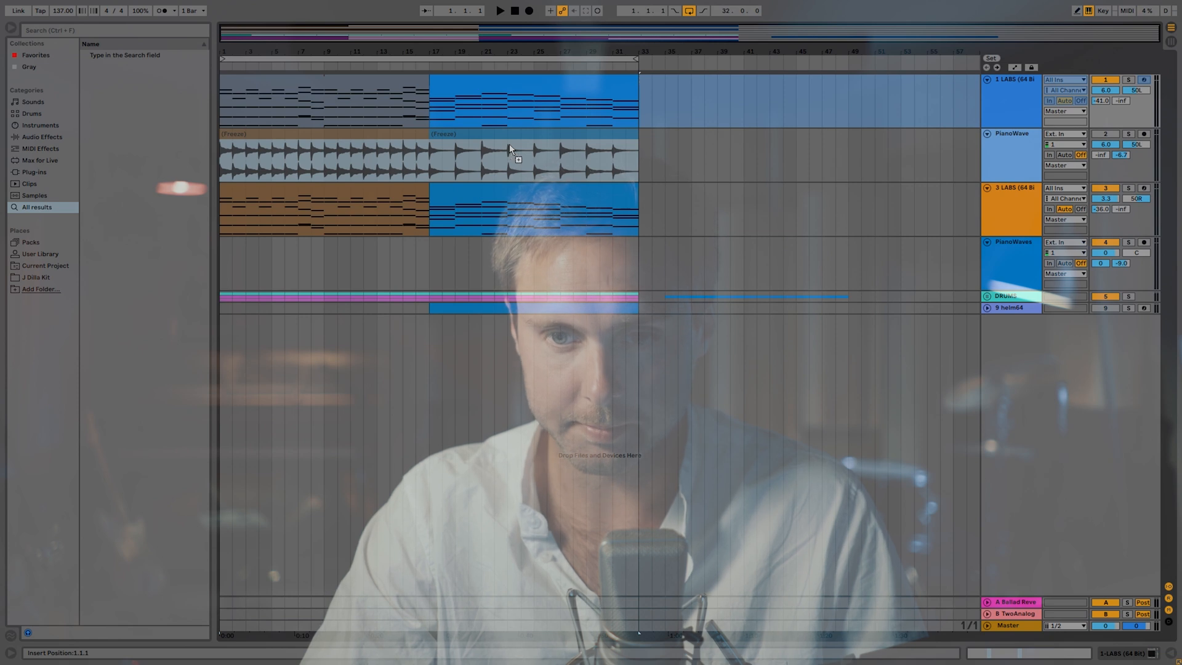
left_click(365, 143)
left_click(523, 163)
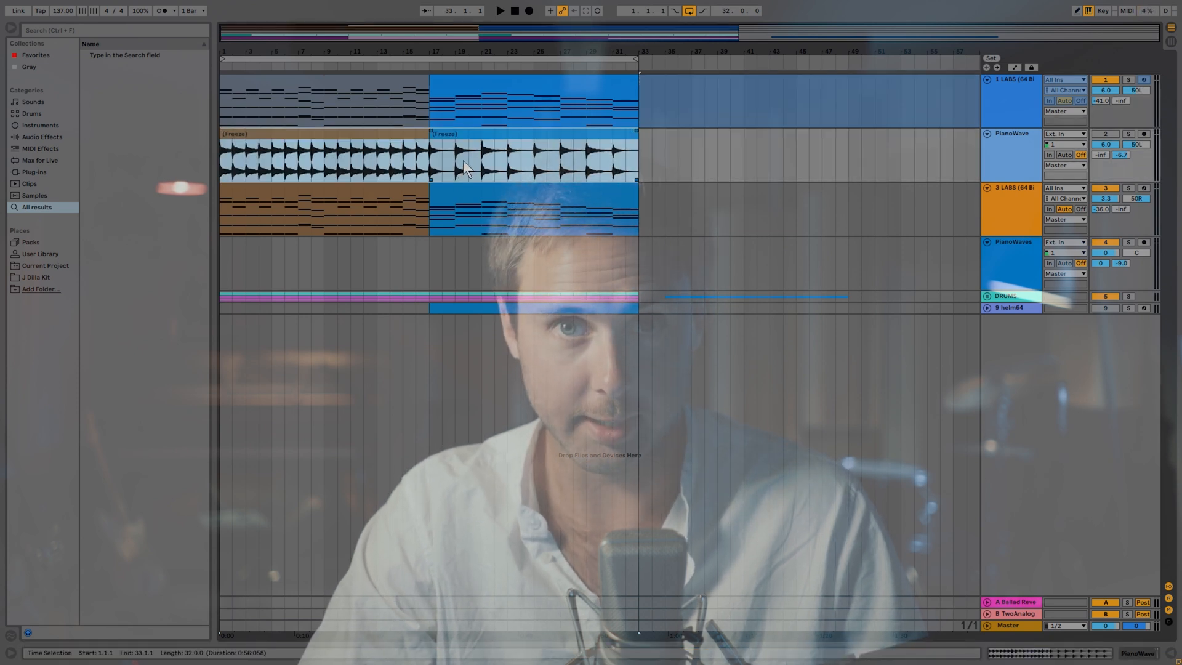
- Freeze the 3 LABS track and copy both of its frozen clips as audio onto the PianoWaves track
left_click(477, 205)
left_click(365, 199)
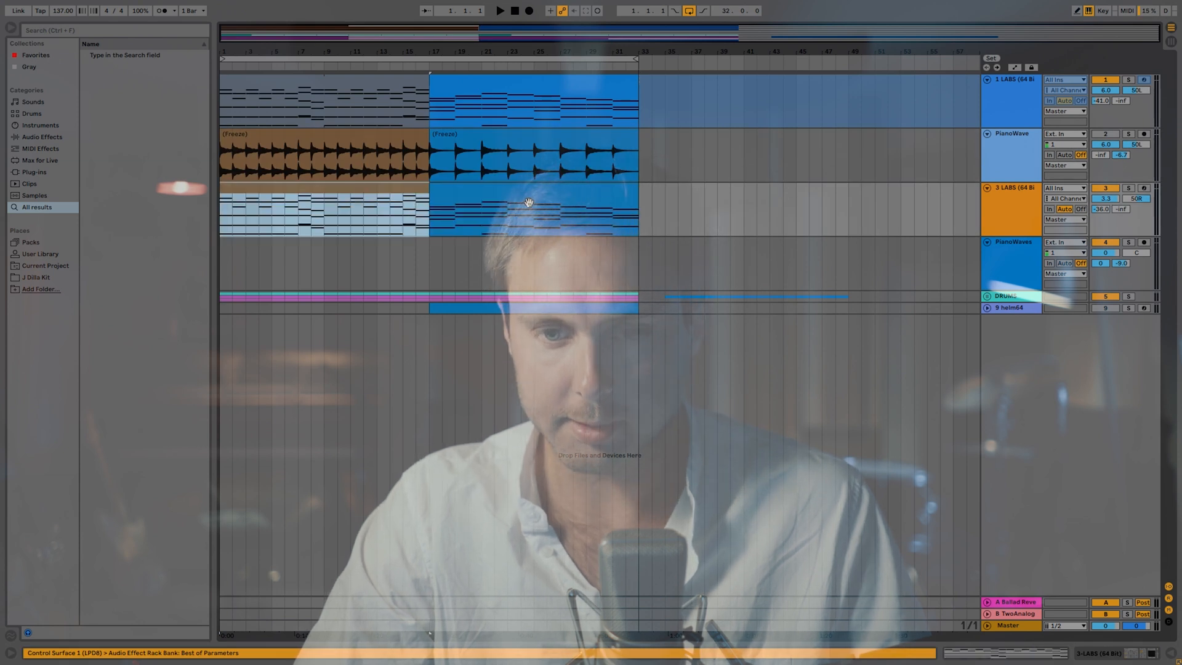
left_click(529, 202, "shift")
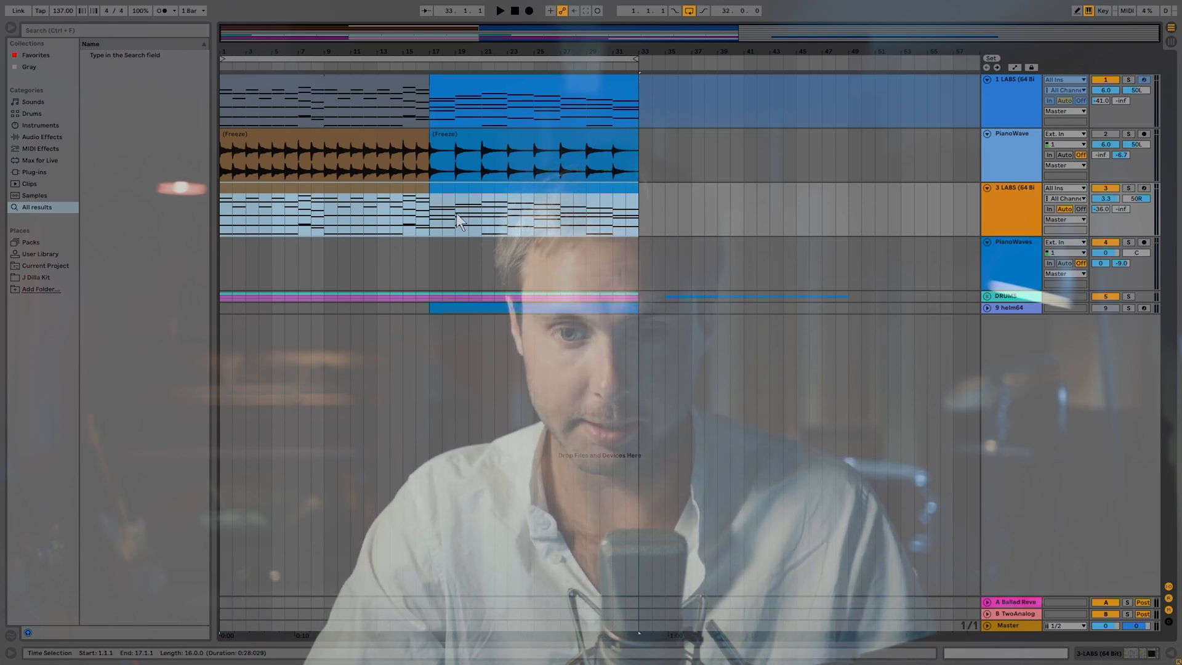
right_click(466, 196)
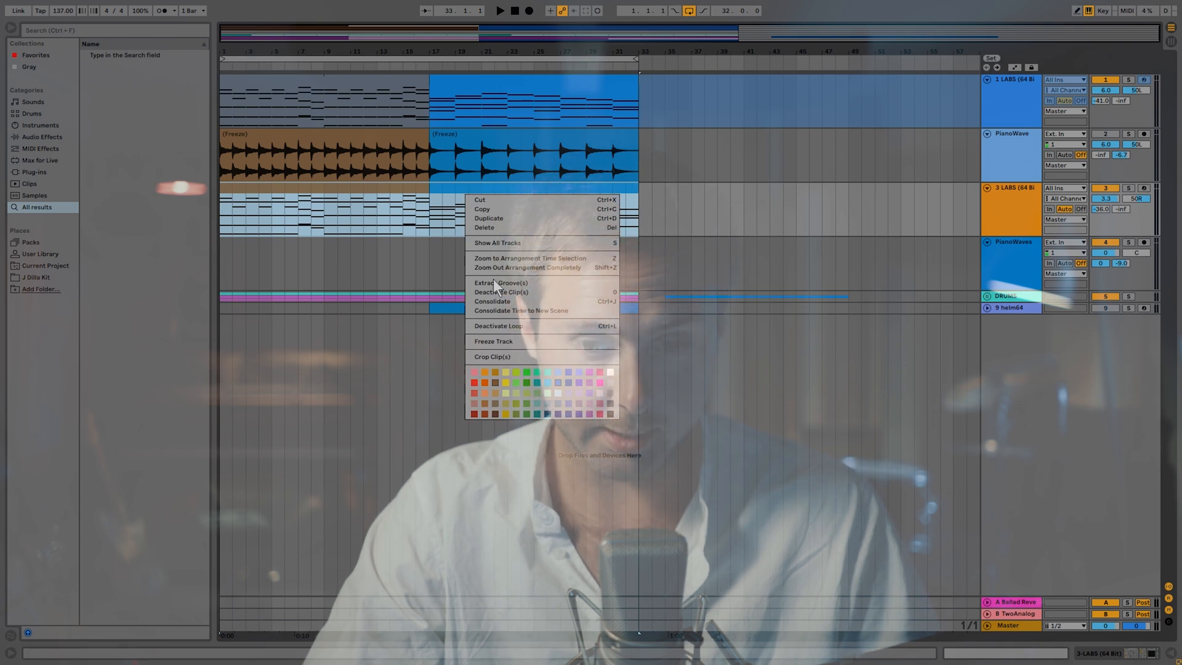
left_click(506, 309)
left_click_drag(575, 186, 576, 245)
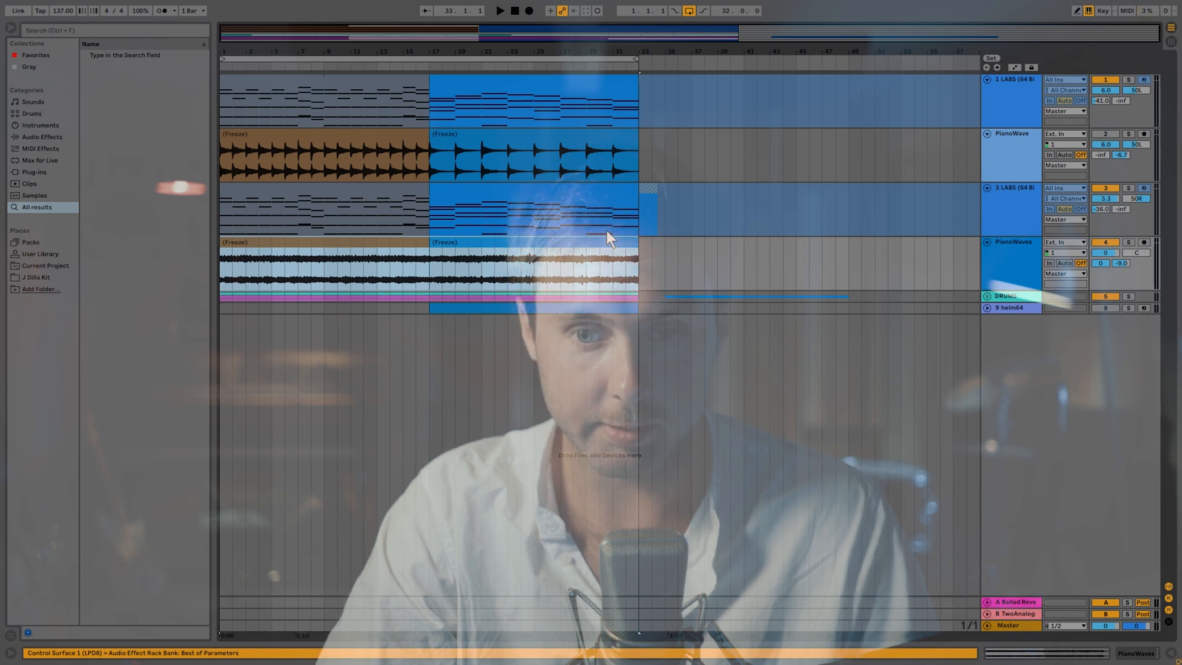
- Move the frozen 3 LABS track directly below 1 LABS and mute both LABS tracks
left_click(1006, 219)
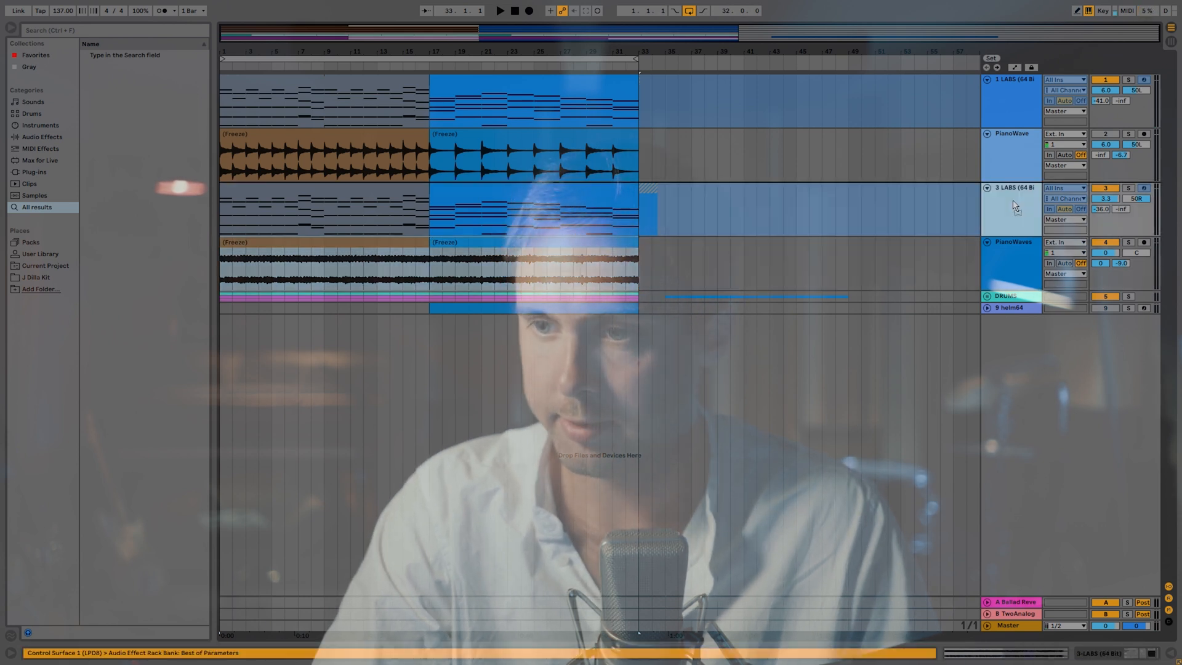
left_click_drag(1080, 129, 1079, 129)
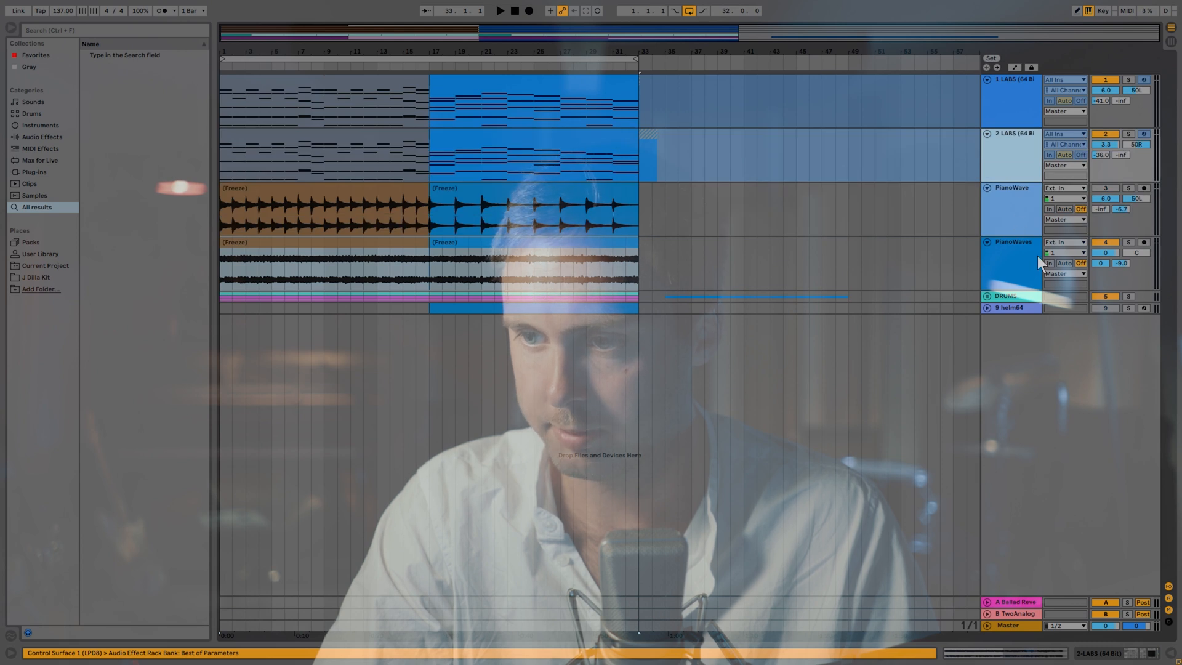
left_click(1107, 90)
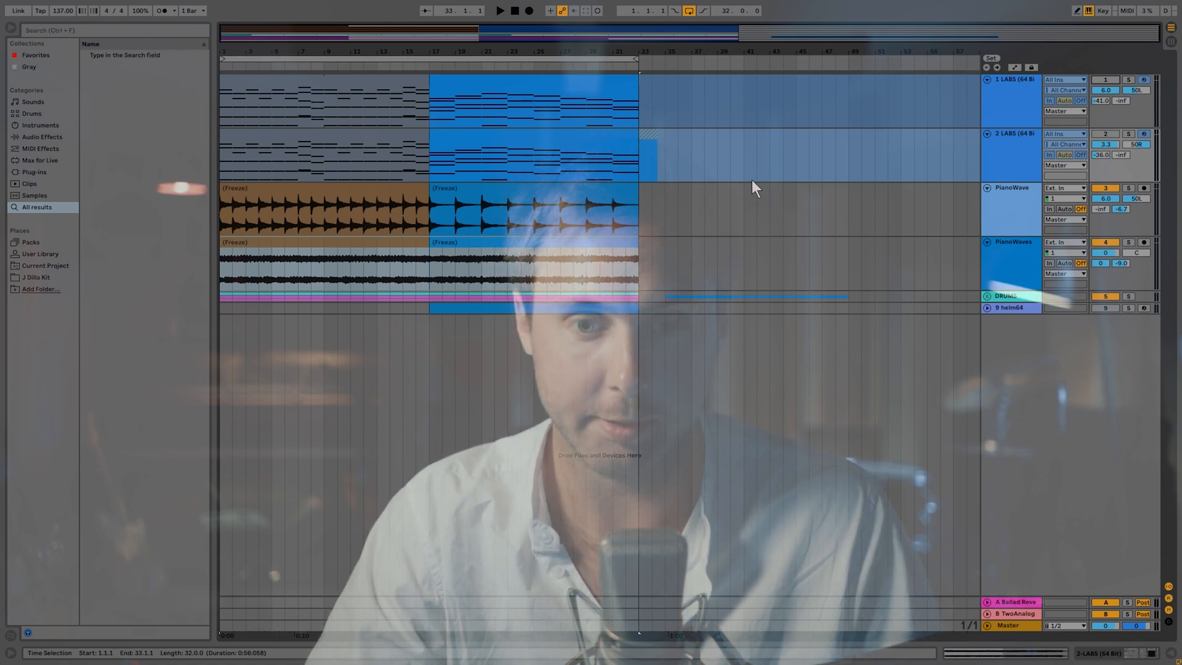
- Try reversing the whole first audio clip on the PianoWave track and audition it soloed
left_click(430, 231)
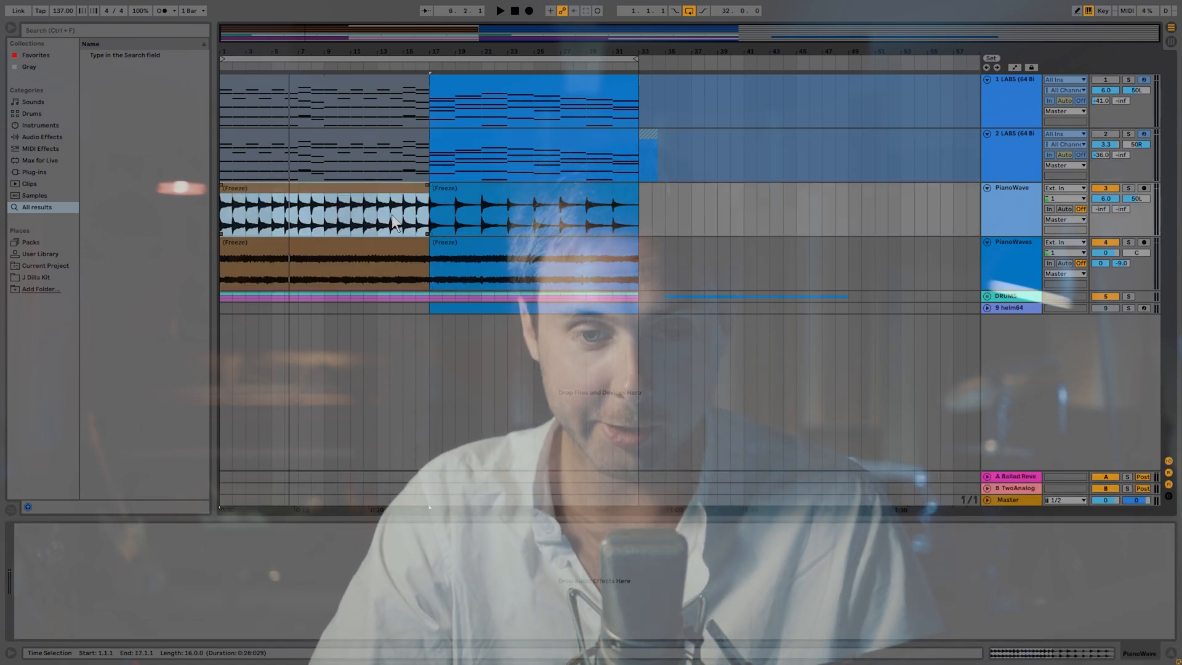
left_click(1128, 188)
key("space")
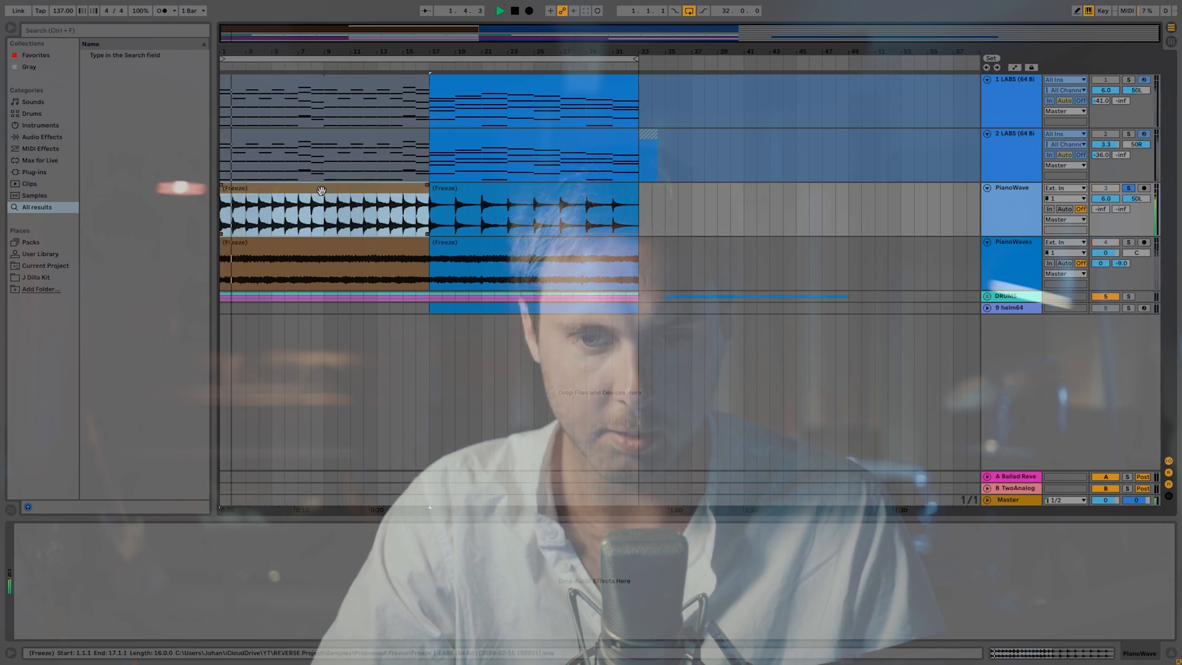
key("r")
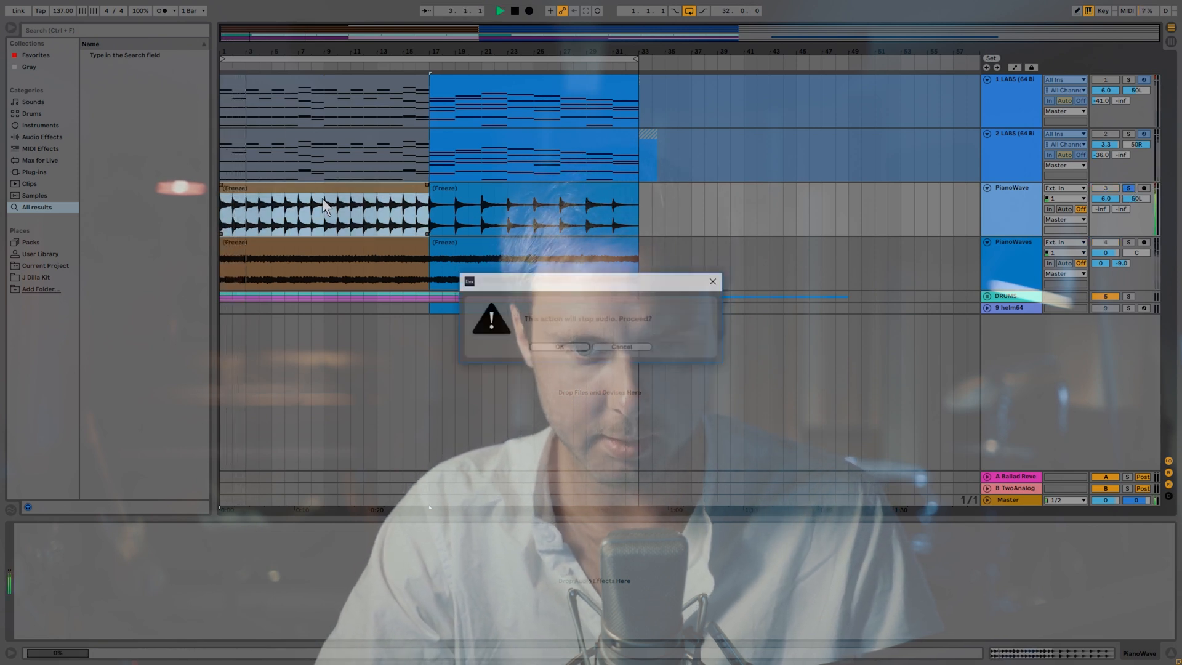
left_click(575, 346)
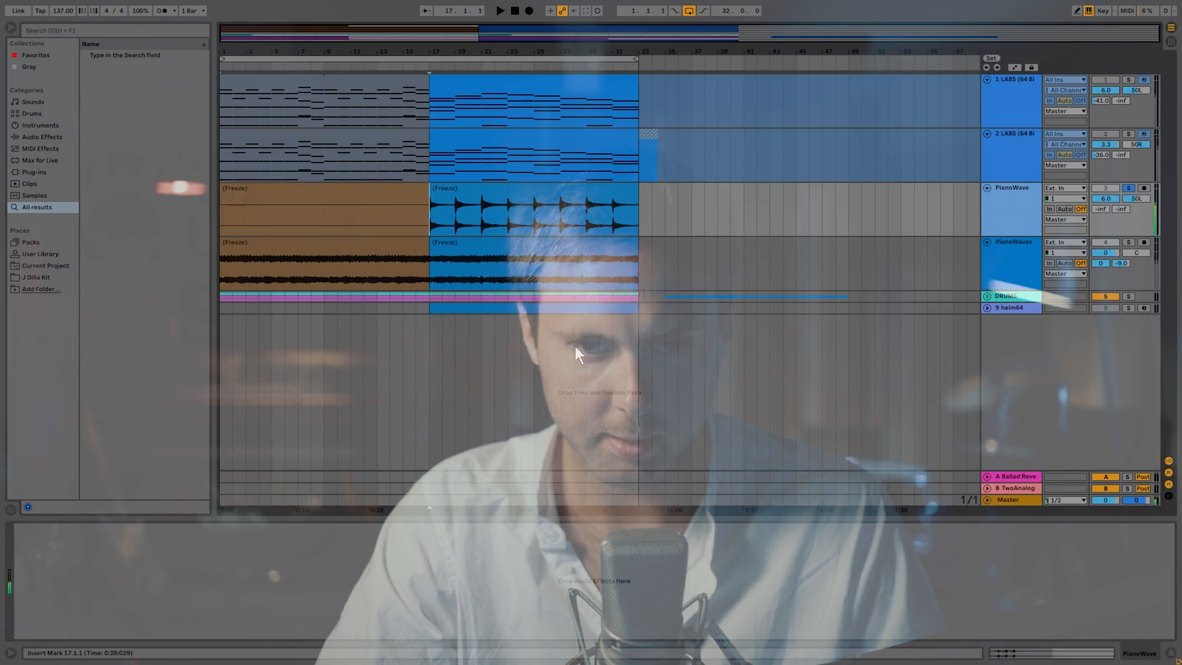
key("space")
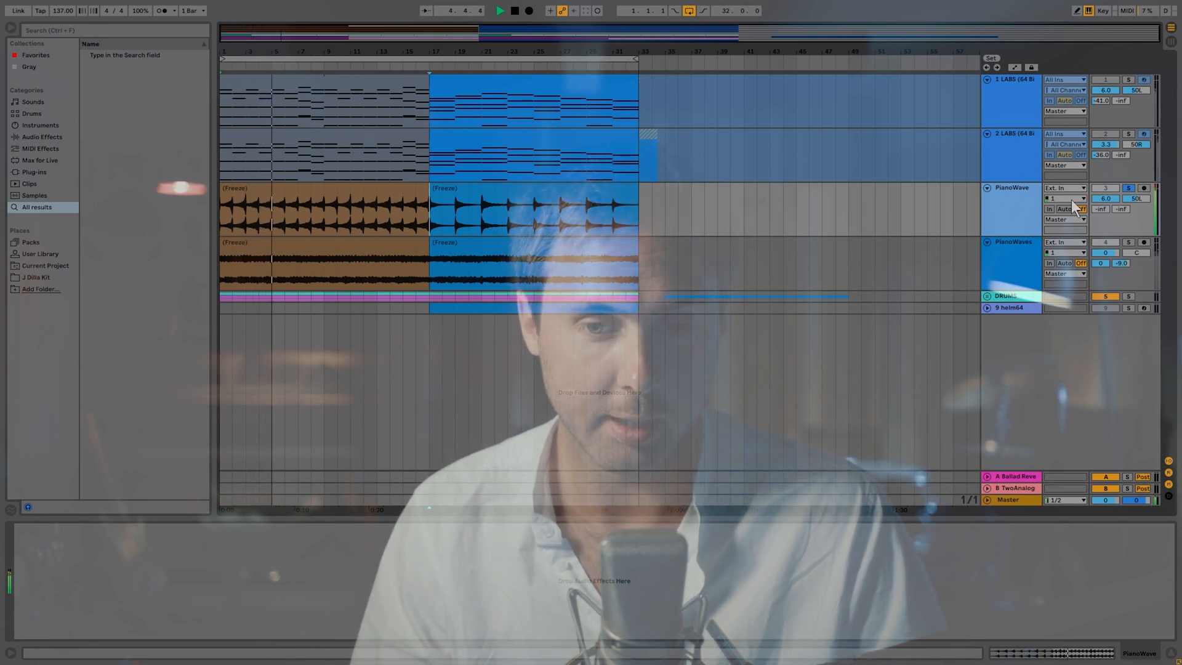
left_click(1128, 189)
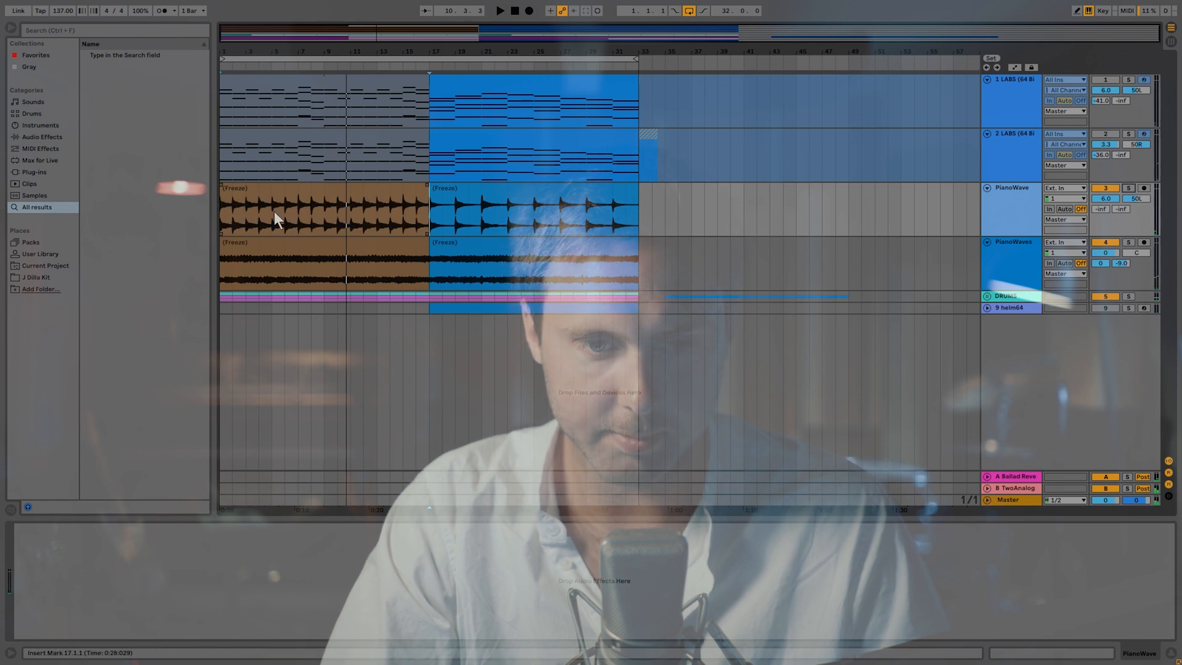
- Split the first audio clip on the PianoWave track into one-bar pieces, cutting at every bar up to bar 16
left_click(235, 221)
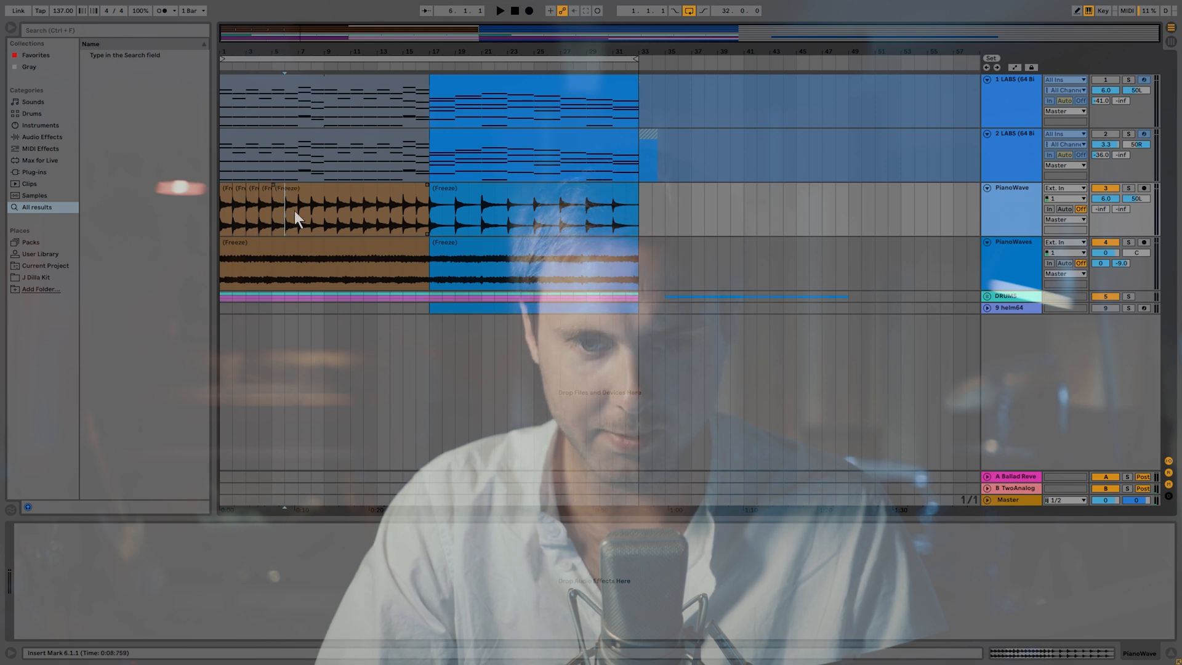
left_click(311, 212)
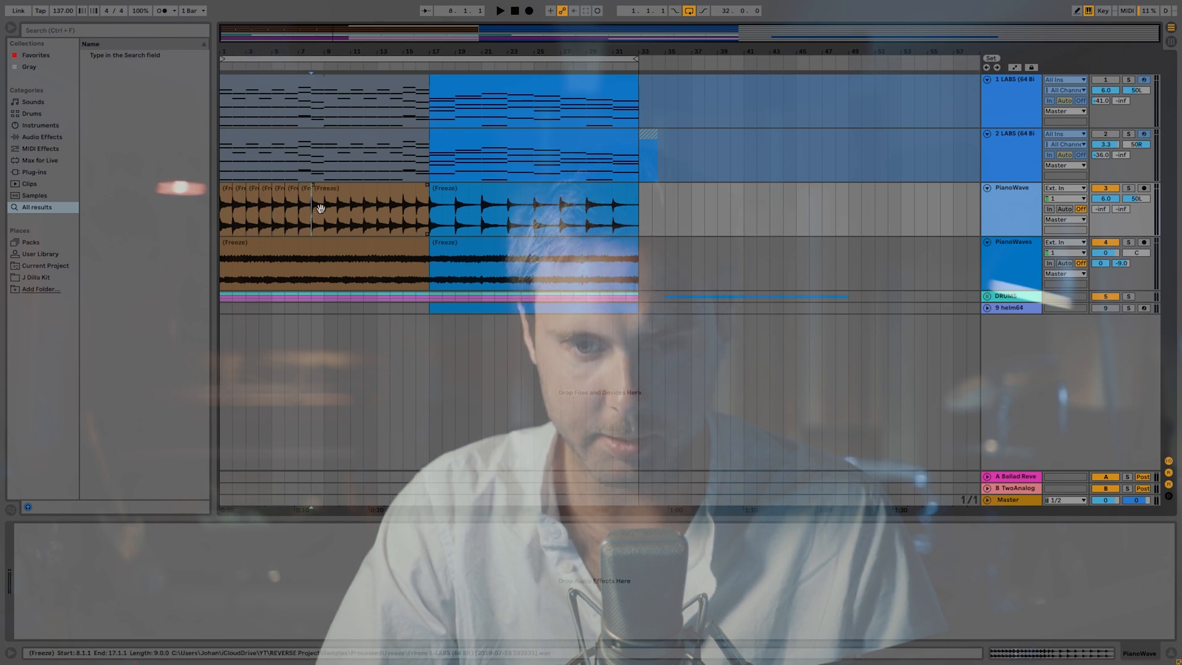
key("ctrl+e")
left_click(350, 211)
key("ctrl+e")
left_click(364, 212)
key("ctrl+e")
left_click(377, 213)
key("ctrl+e")
left_click(390, 213)
key("ctrl+e")
left_click(403, 212)
key("ctrl+e")
left_click(416, 213)
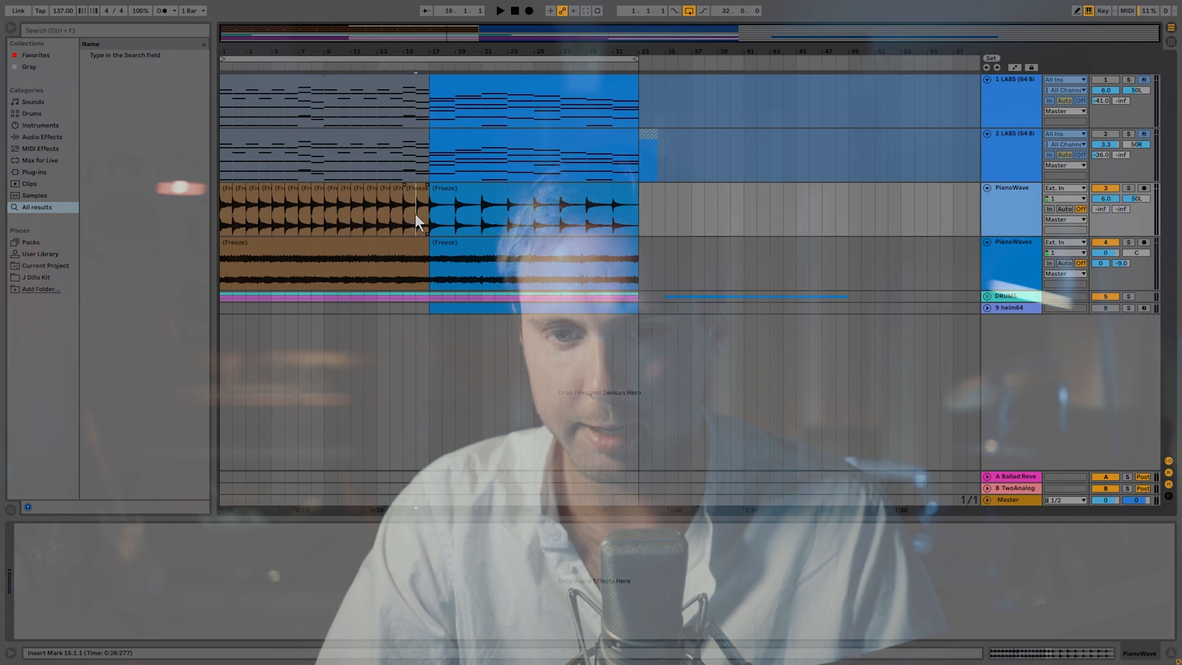
key("ctrl+e")
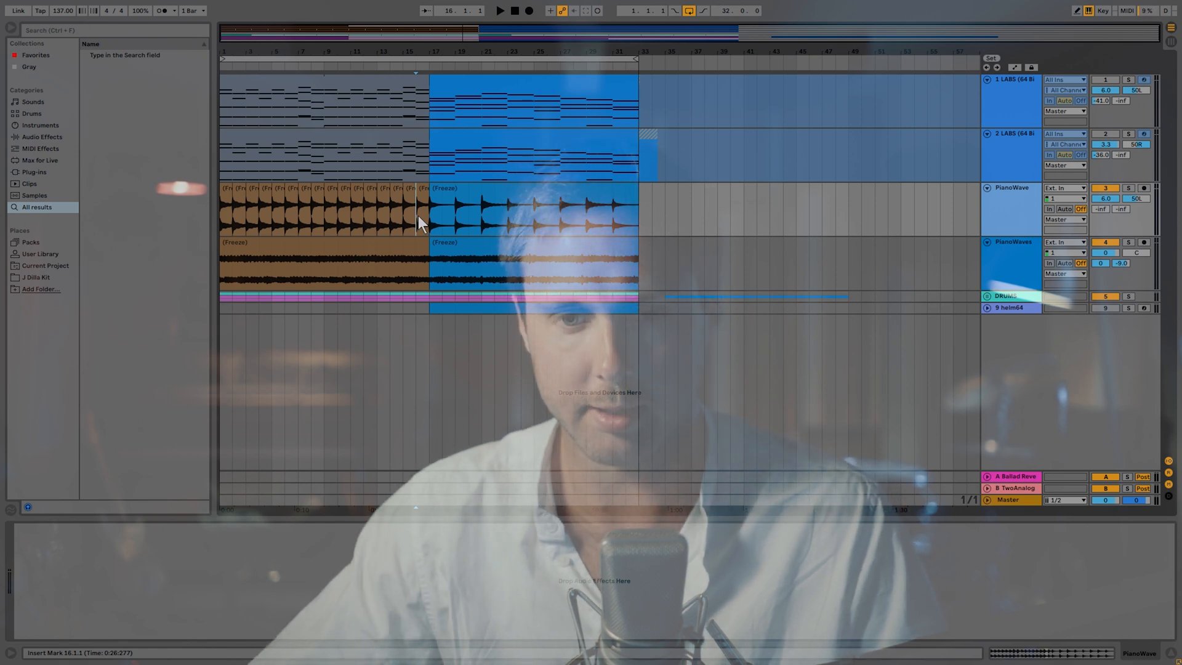
- Reverse each one-bar clip on the PianoWave track individually and play the result from bar 1
left_click(233, 191)
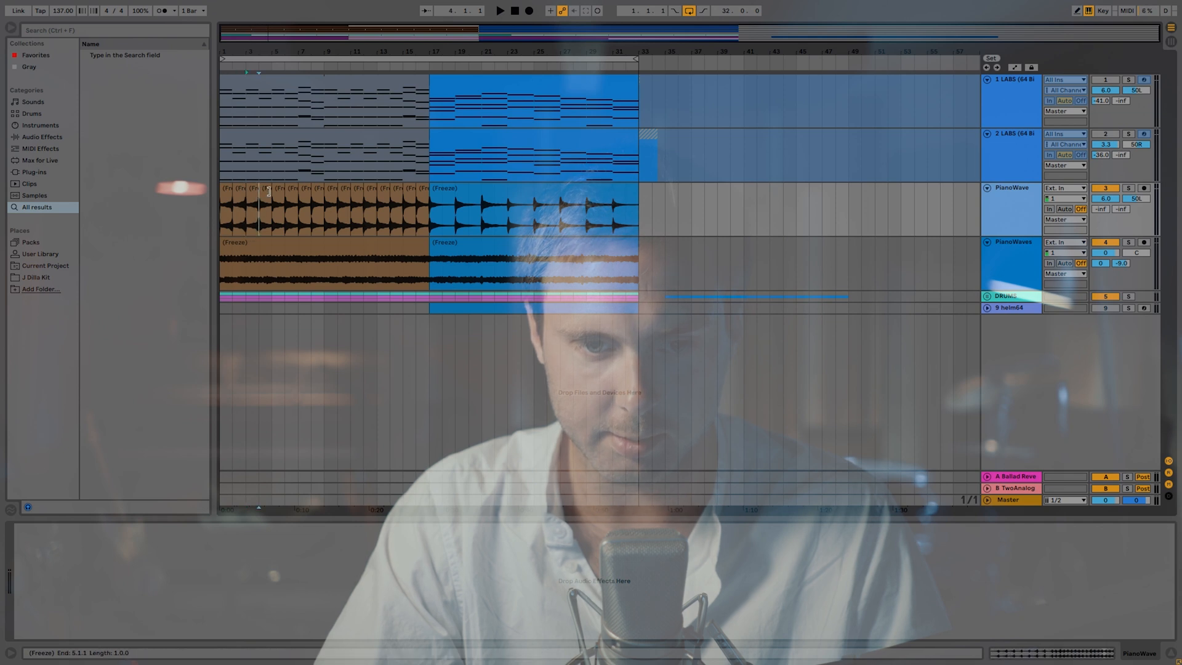
key("r")
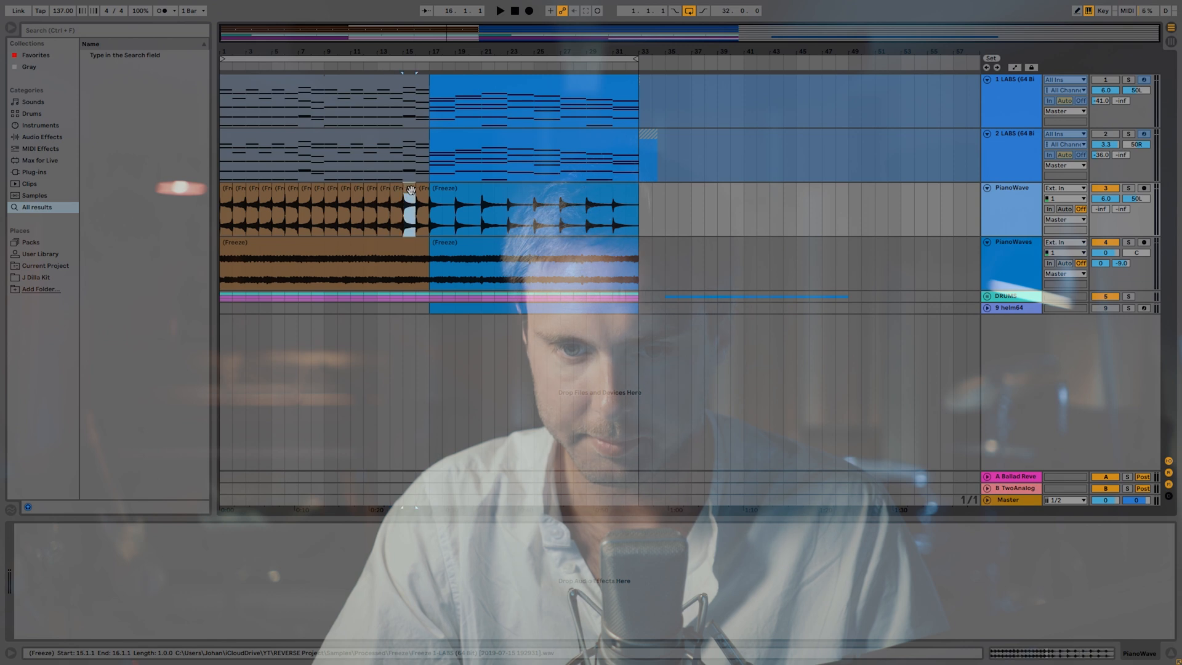
left_click(423, 191)
key("r")
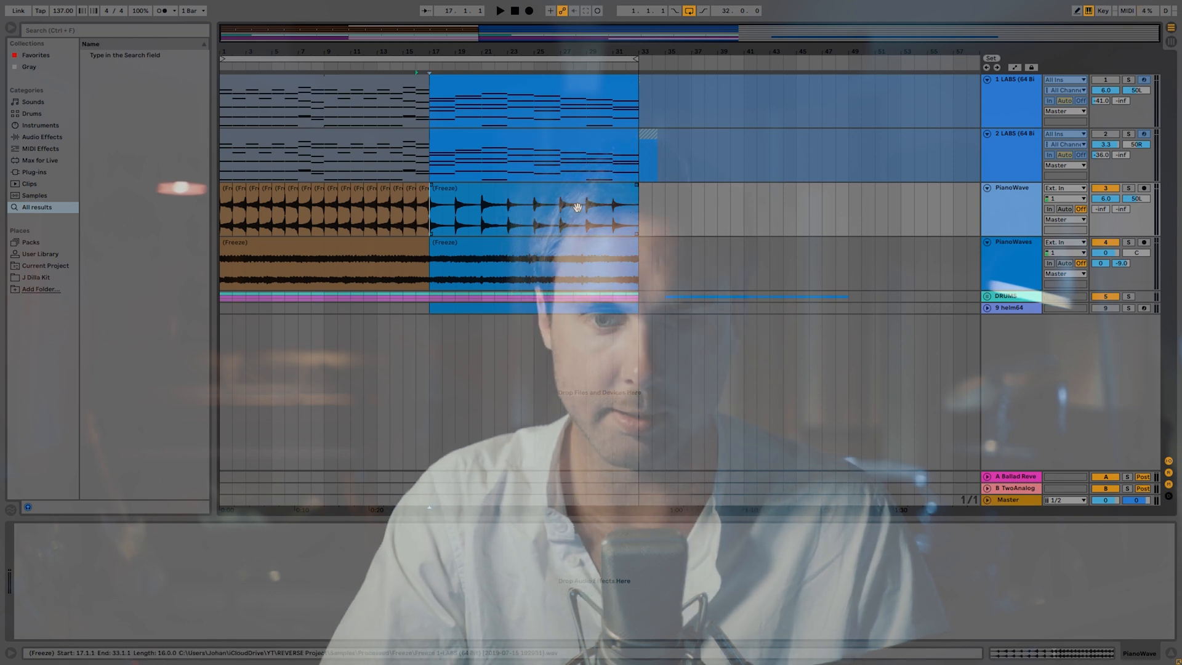
key("space")
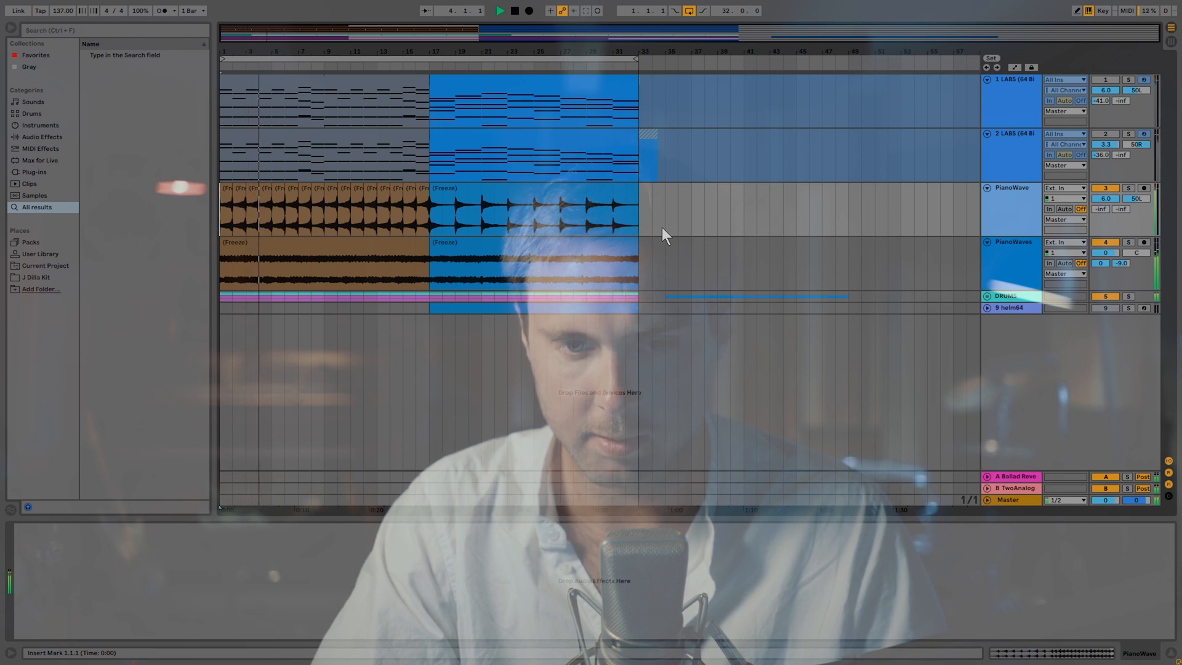
key("space")
- Duplicate the PianoWave track that holds the individually reversed one-bar clips
left_click(226, 192)
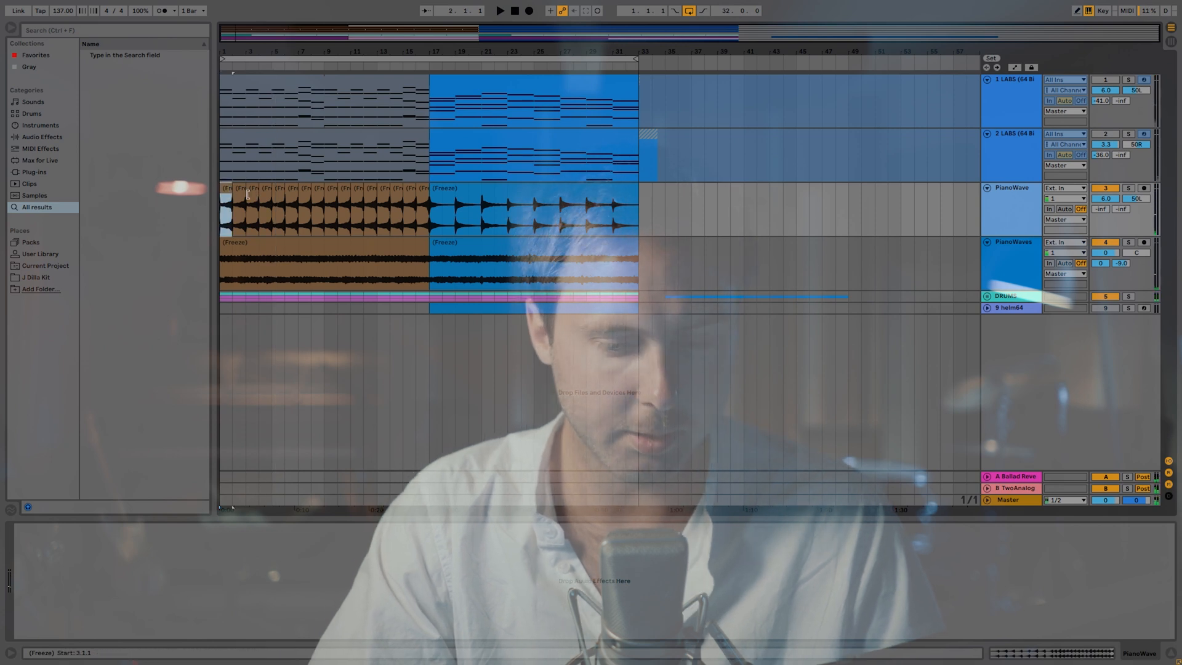
right_click(1011, 192)
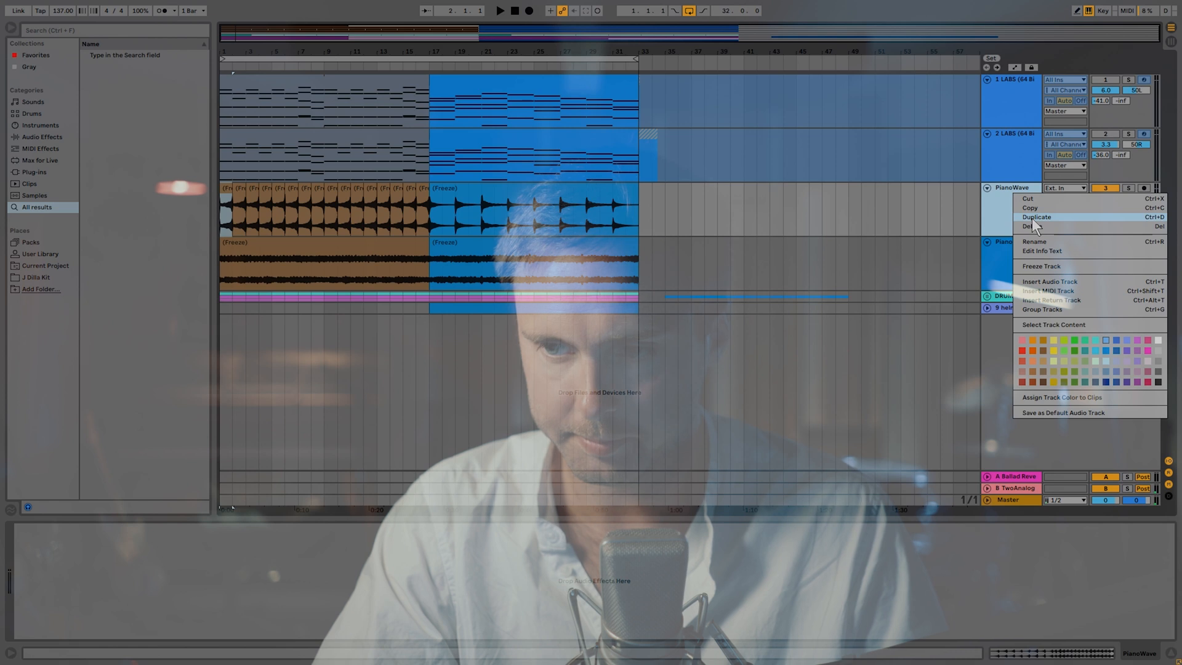
left_click(1032, 218)
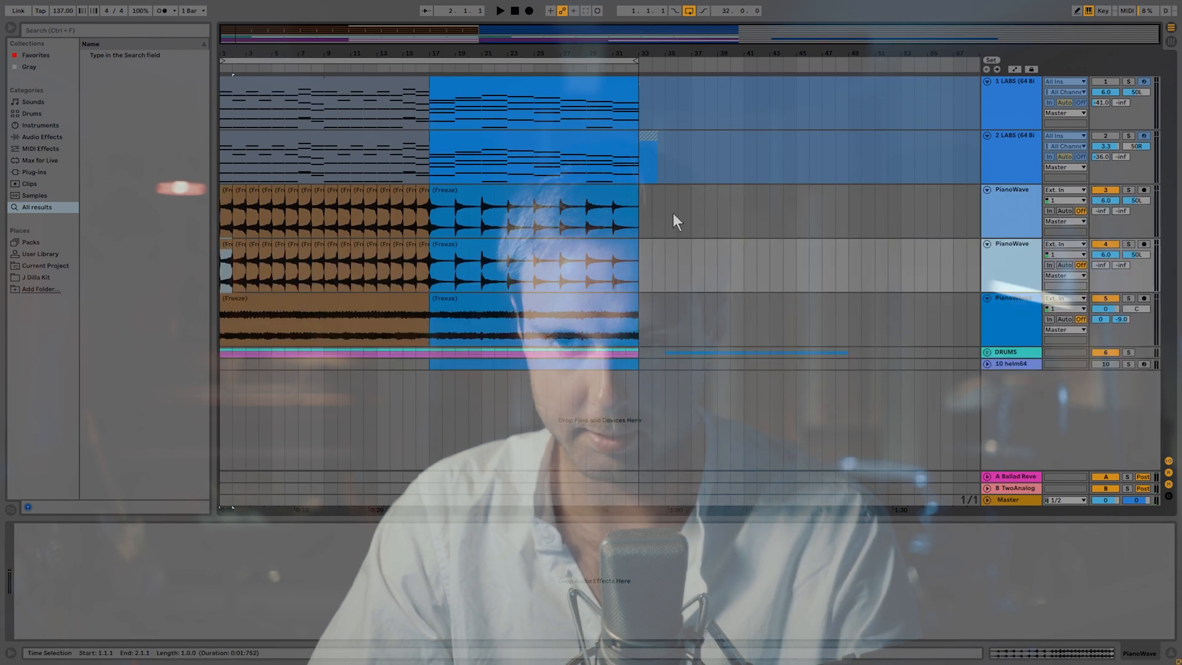
- Replace all clips on the upper PianoWave track with audio copies of both frozen 1 LABS clips
left_click(611, 191)
key("Delete")
left_click_drag(487, 206, 208, 202)
key("Delete")
left_click(351, 97)
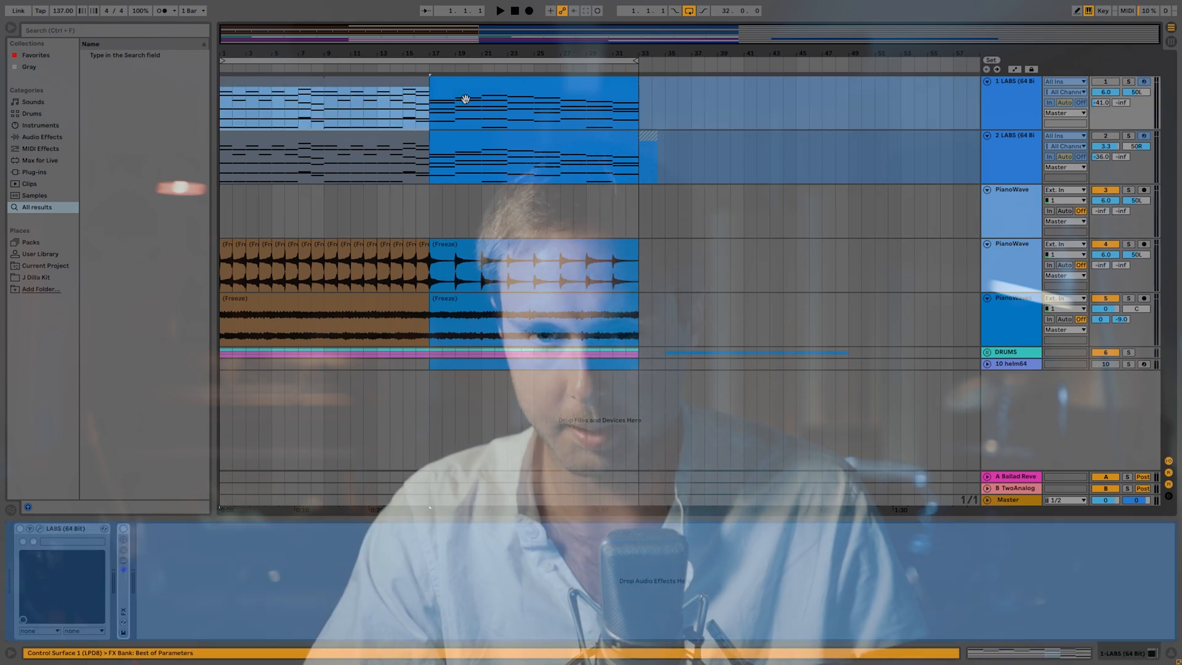
left_click(465, 97, "shift")
left_click_drag(465, 95, 455, 208)
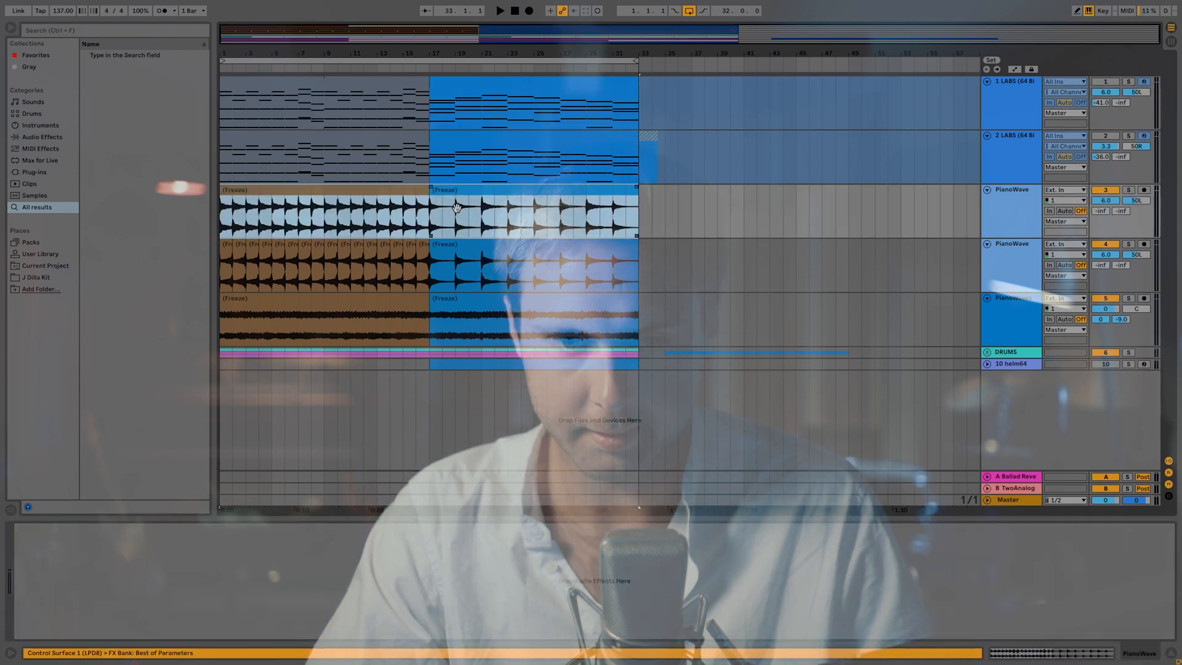
- Solo the two PianoWave tracks and listen to the forward and reversed versions for comparison
left_click(1129, 190)
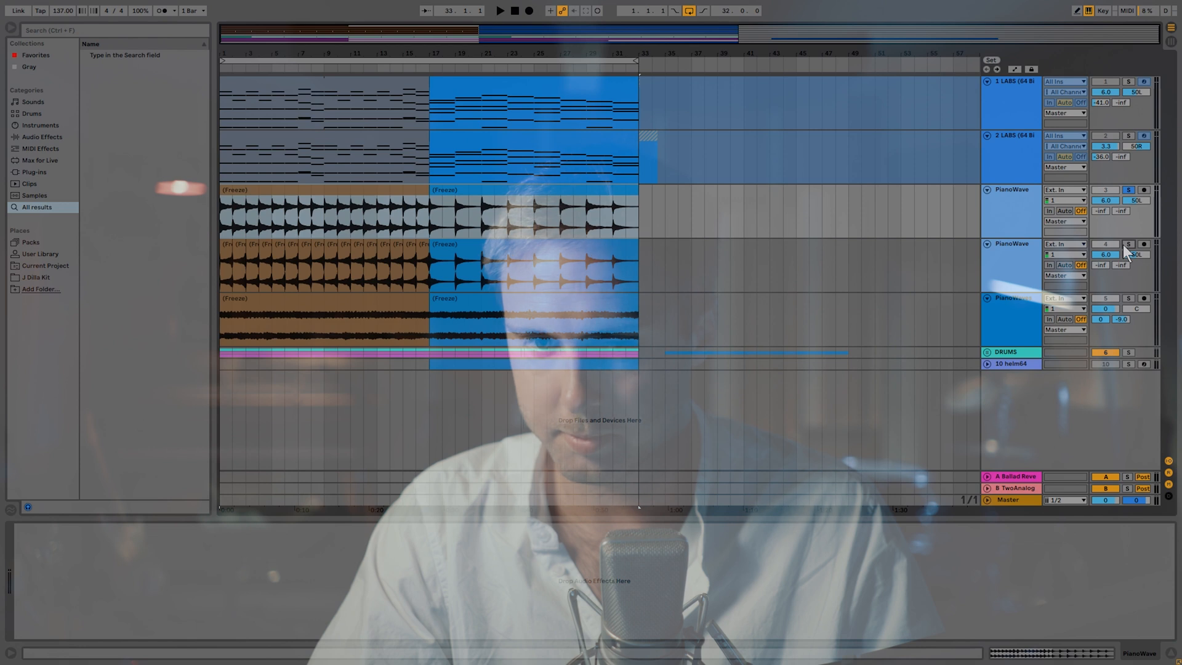
left_click(1129, 244)
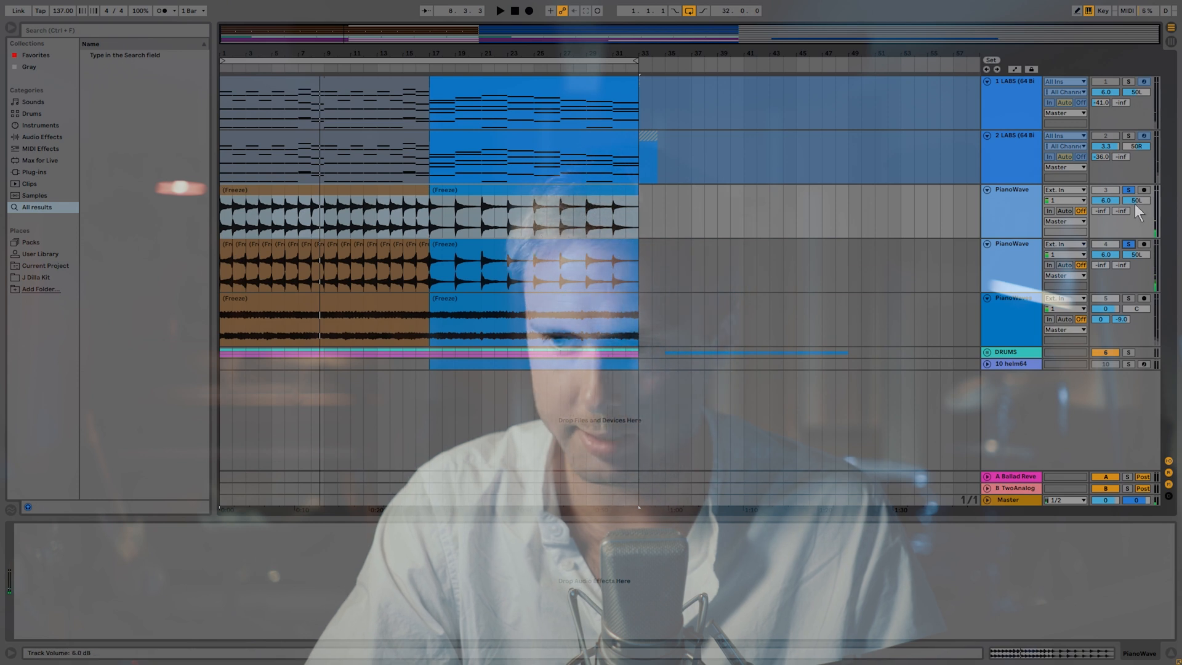
left_click(1129, 244)
- Audition the reversed clips on the soloed lower PianoWave track from bar 15
left_click(226, 248)
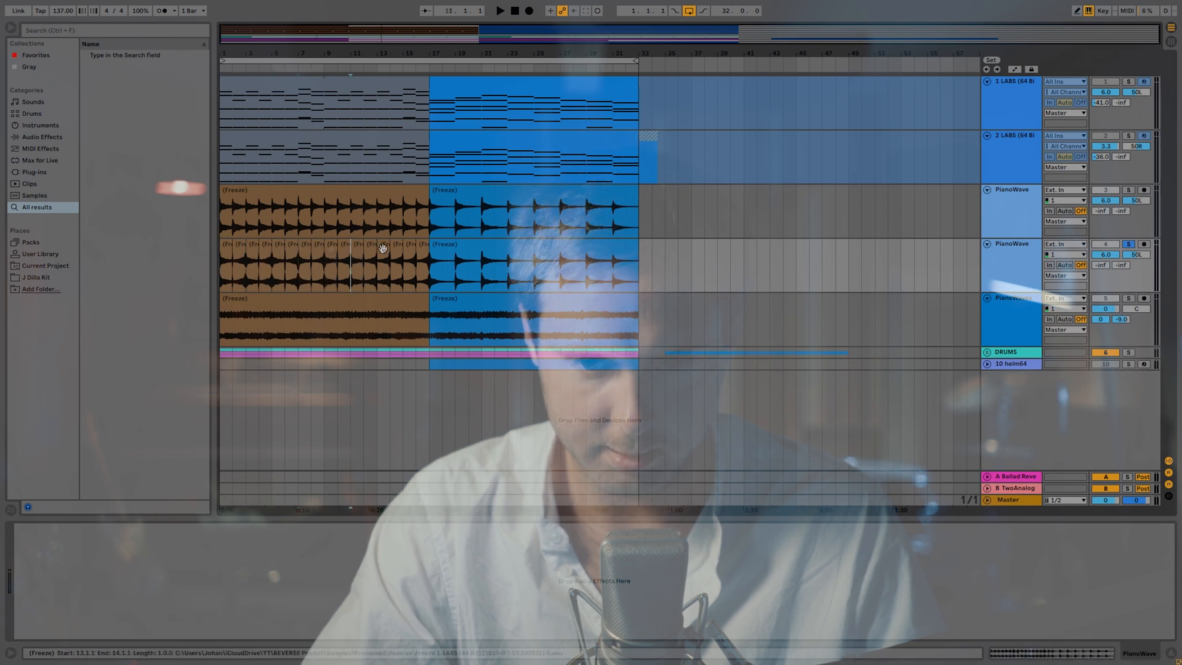
left_click(408, 248)
key("space")
key("space")
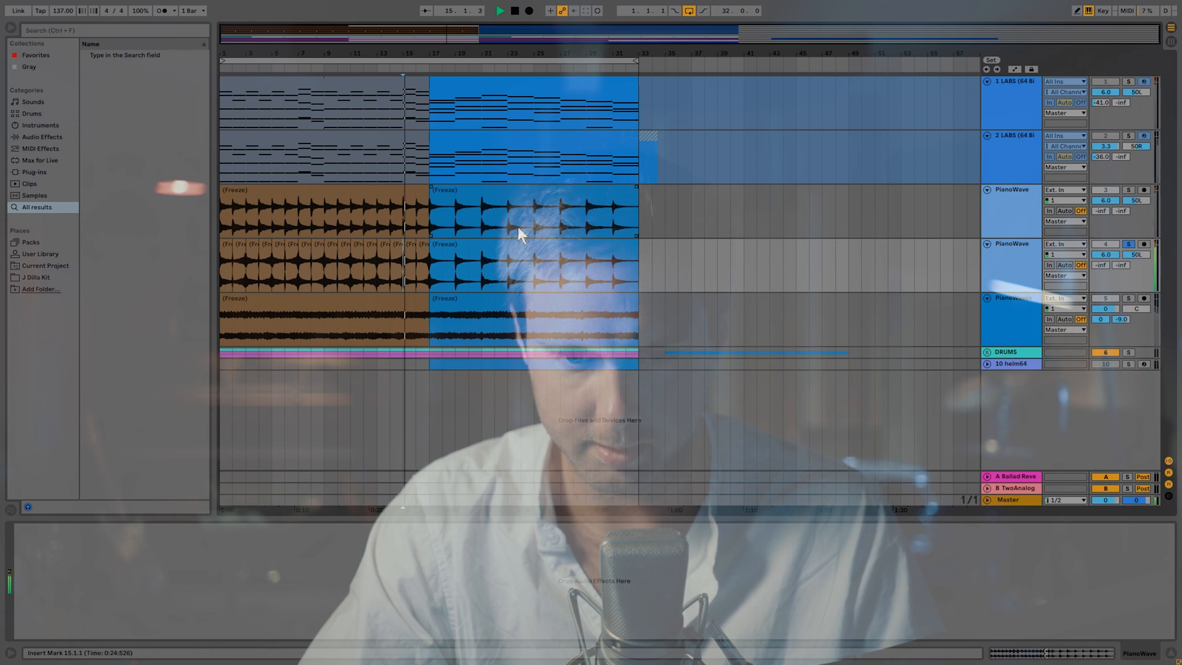
- Listen to the soloed lower PianoWave track from the beginning of the arrangement
double_click(515, 10)
key("space")
left_click(548, 205)
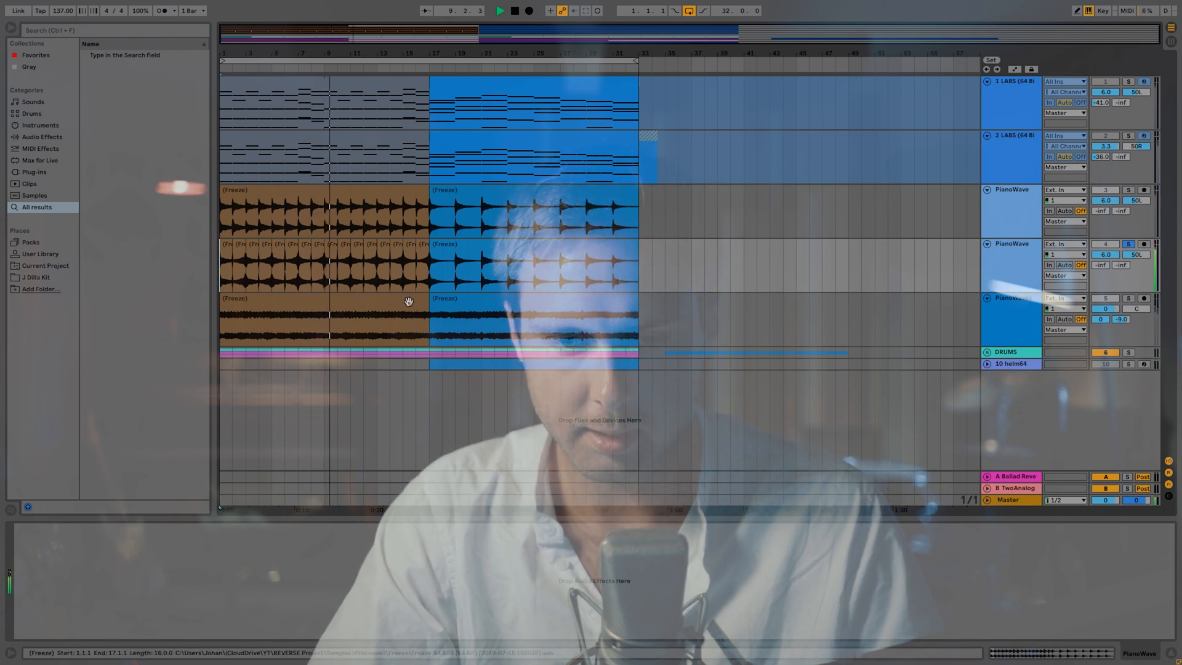
key("space")
- Solo the PianoWaves track, pan it to 50R and set its first send to -25.0 while listening
left_click(1128, 299)
key("space")
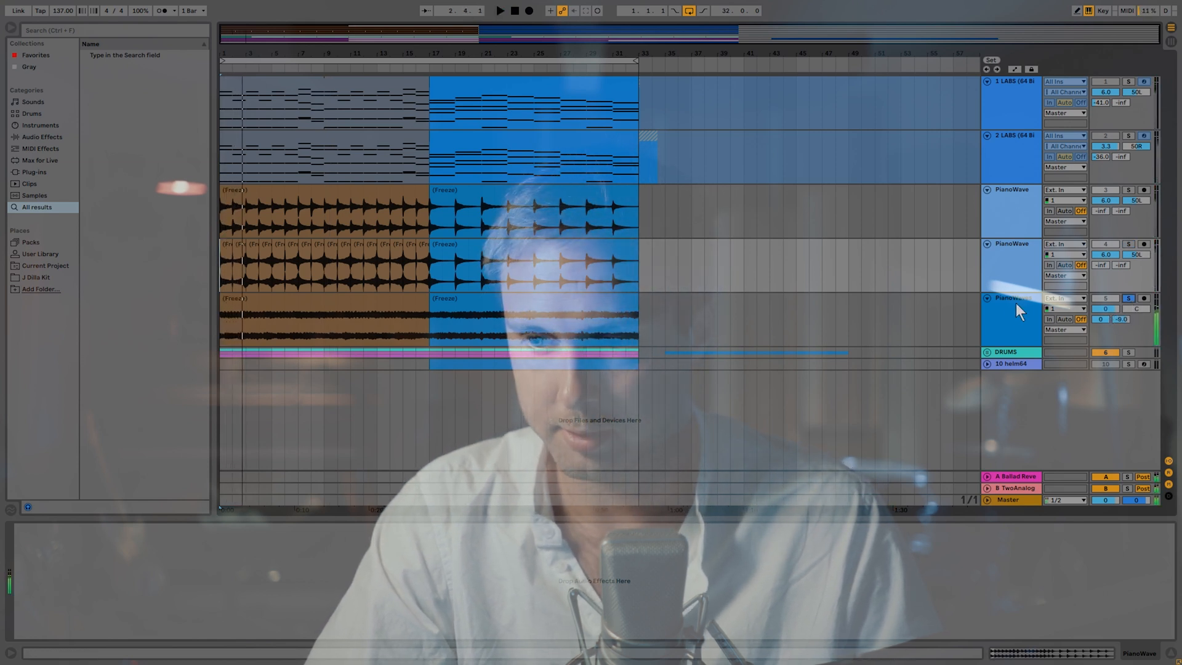
key("Tab")
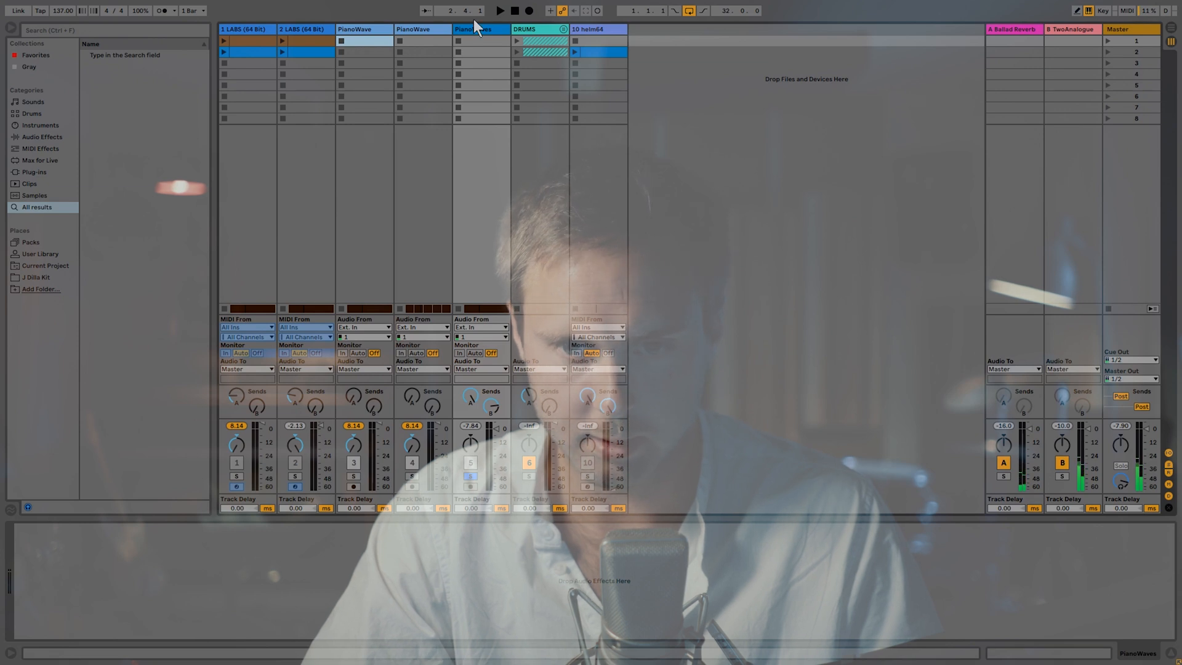
key("Tab")
key("space")
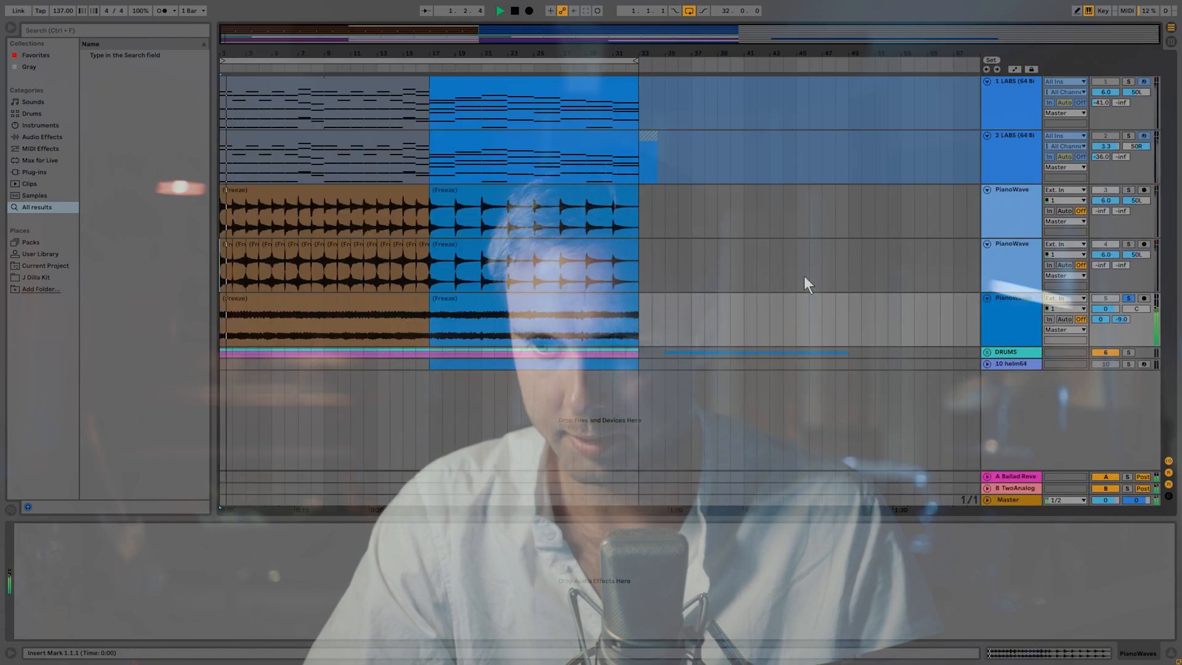
key("Tab")
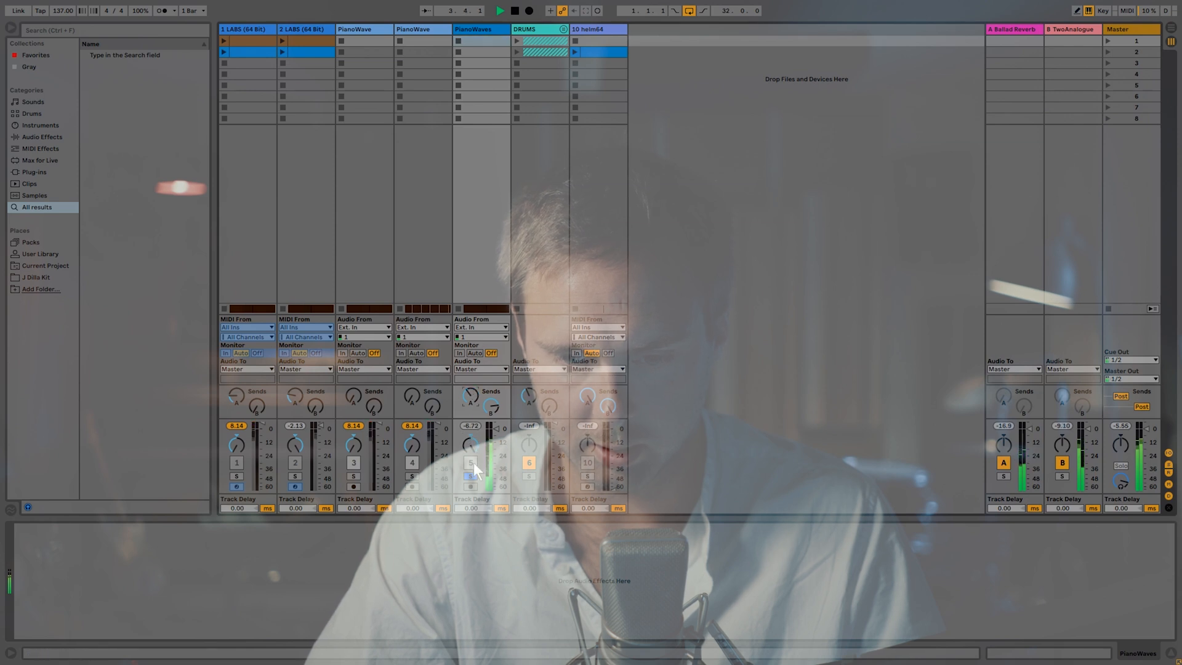
key("Tab")
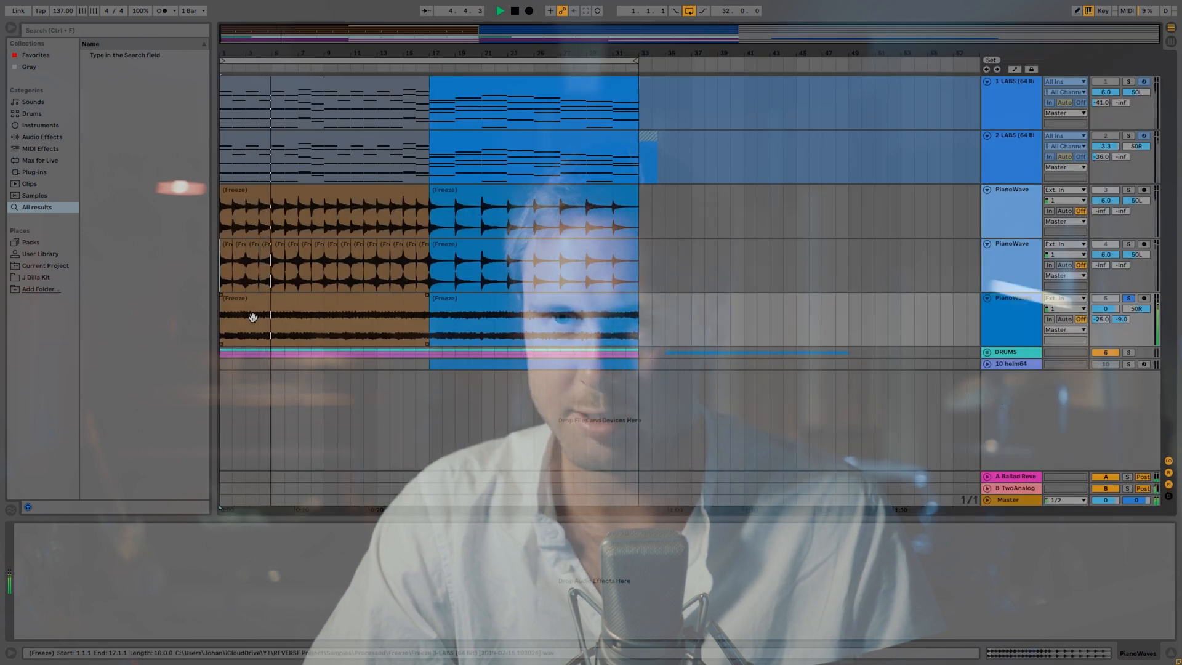
- Split the first PianoWaves clip at every bar from bar 2 through bar 9
left_click(232, 326)
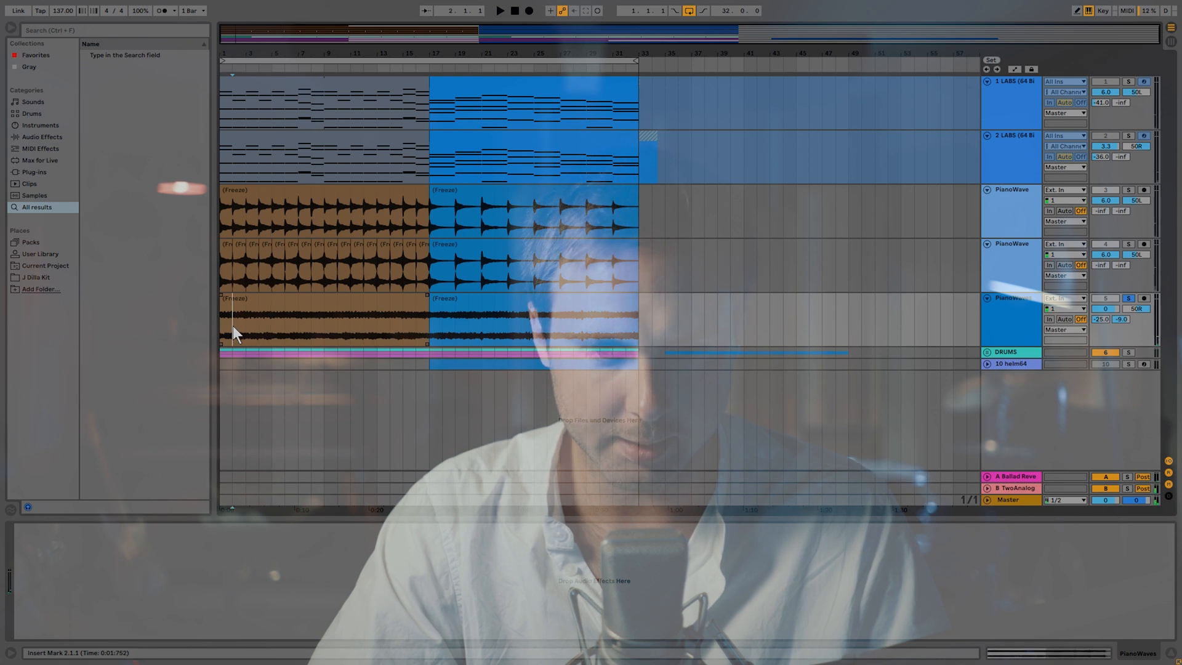
left_click(245, 324)
left_click(250, 318)
left_click(260, 326)
left_click(310, 325)
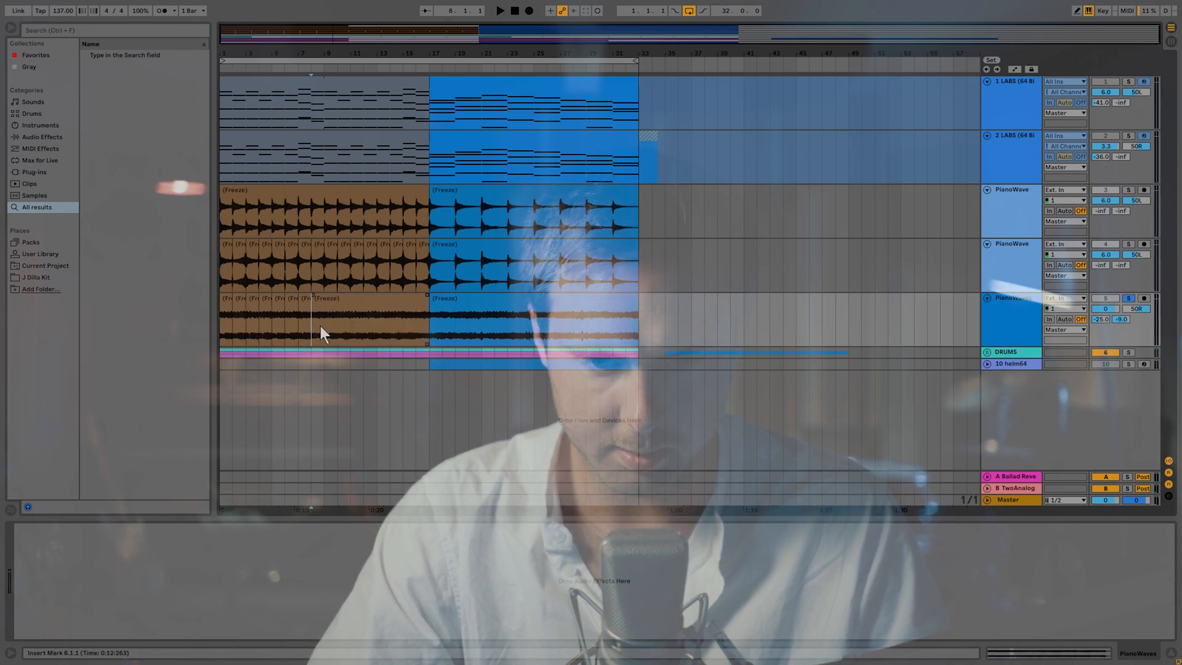
key("ctrl+e")
left_click(324, 325)
key("ctrl+e")
- Replace the unsplit PianoWaves remainder after bar 9 with a duplicate of the eight one-bar clips
left_click(356, 301)
key("Delete")
left_click(316, 300)
left_click(228, 300, "shift")
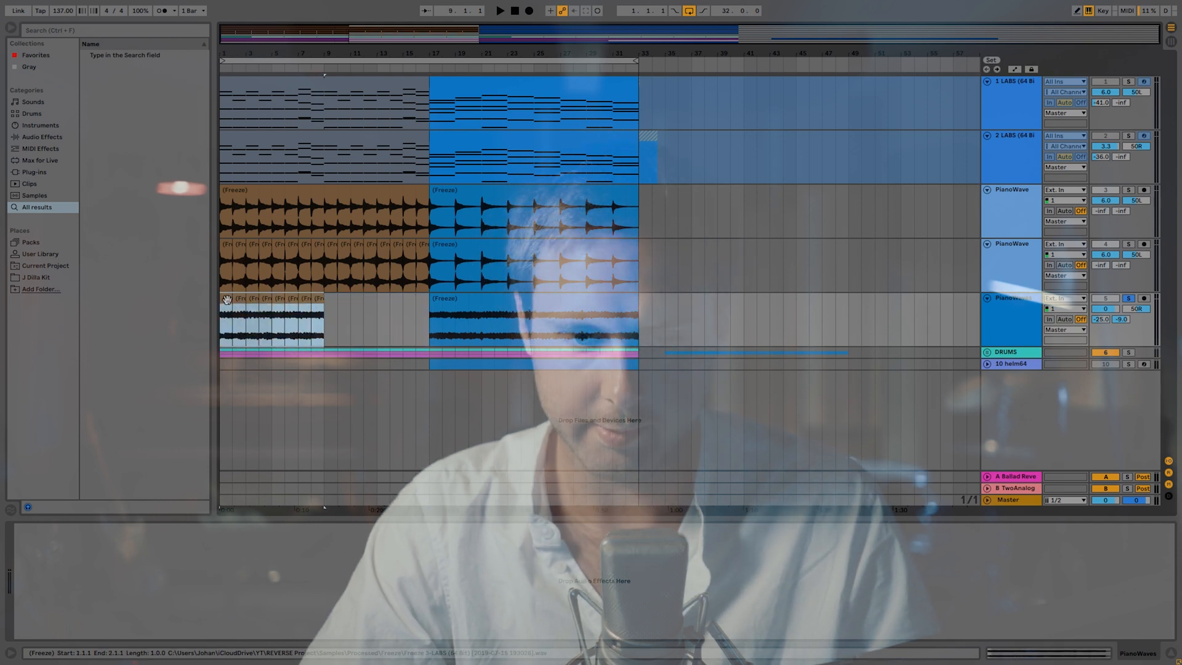
key("ctrl+d")
- Reverse the one-bar clips on the PianoWaves track individually
left_click(254, 301)
left_click(279, 301)
left_click(307, 302)
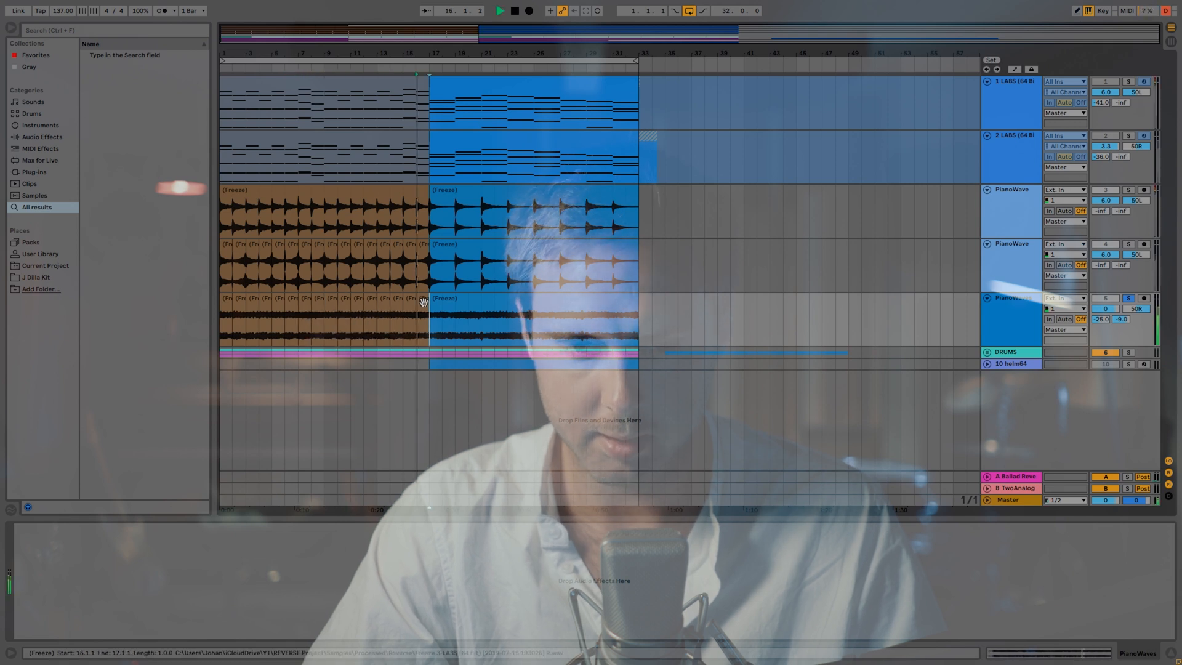
- Play from the start, unsolo the PianoWaves track and mute the upper PianoWave track to hear both reversed layers together
left_click(516, 12)
key("space")
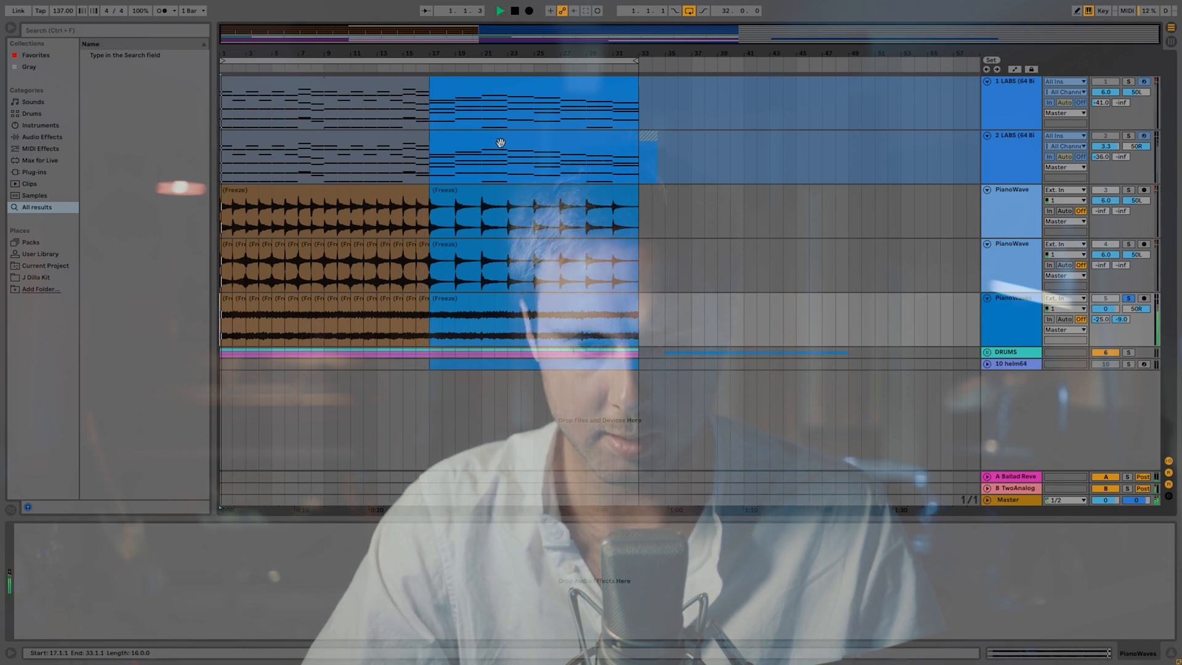
left_click(1129, 299)
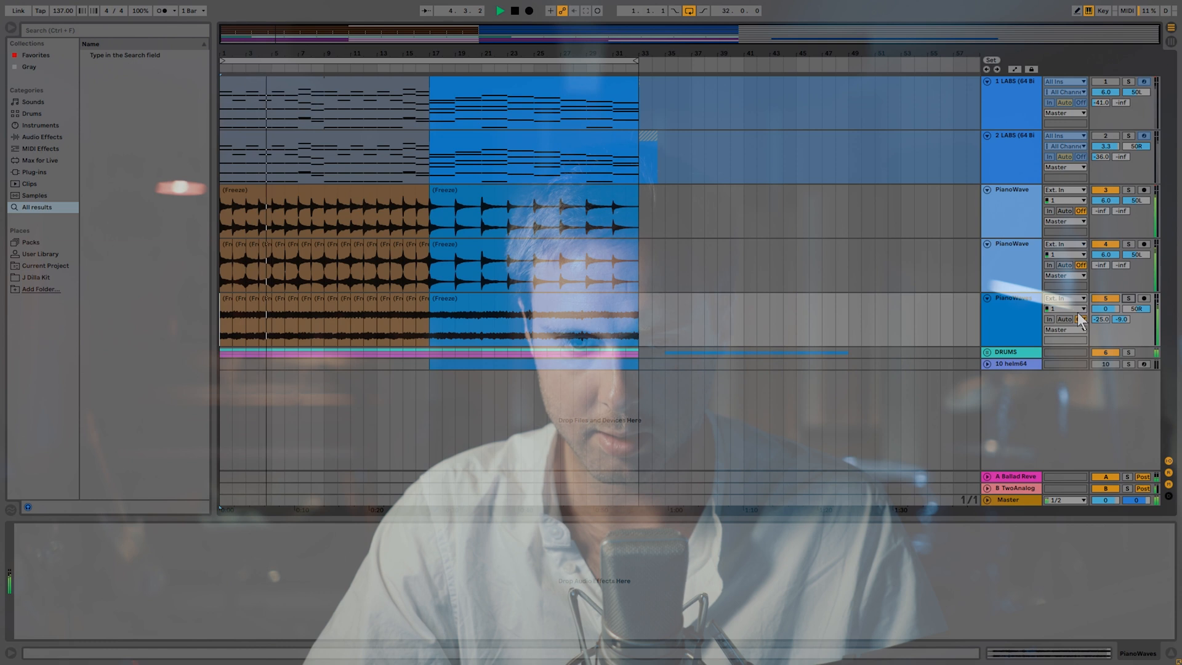
left_click(1106, 190)
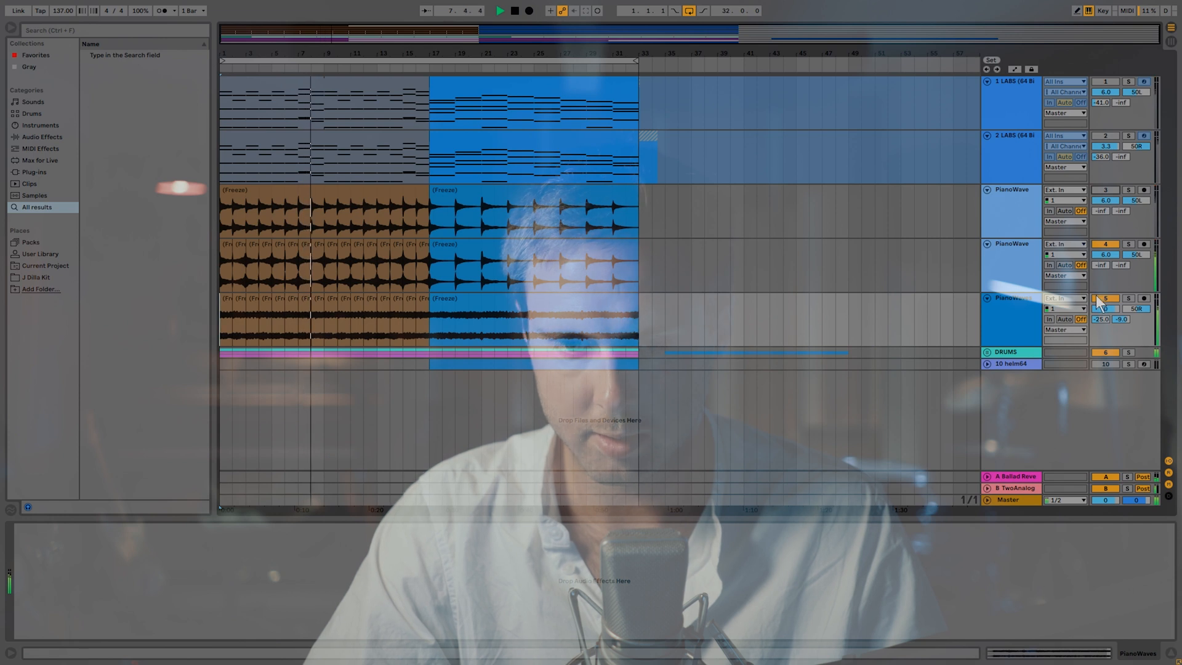
key("space")
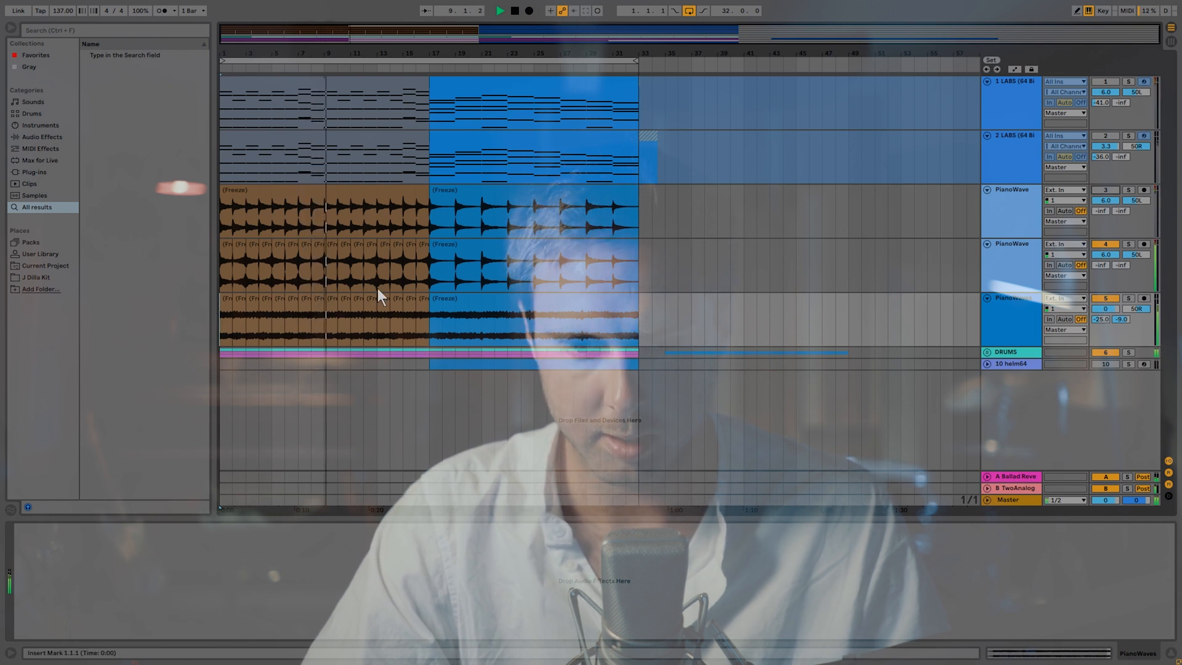
- Transpose the eight one-bar PianoWaves clips between bars 9 and 17 up 12 semitones and play them from bar 8
left_click(329, 300)
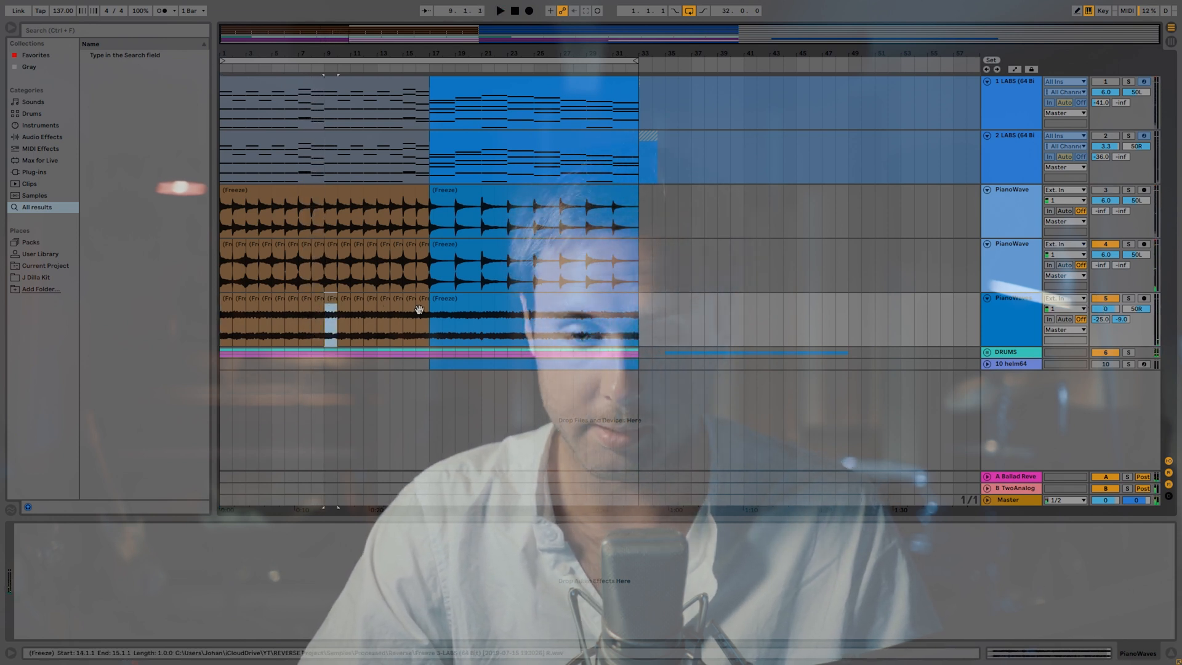
left_click(422, 302, "shift")
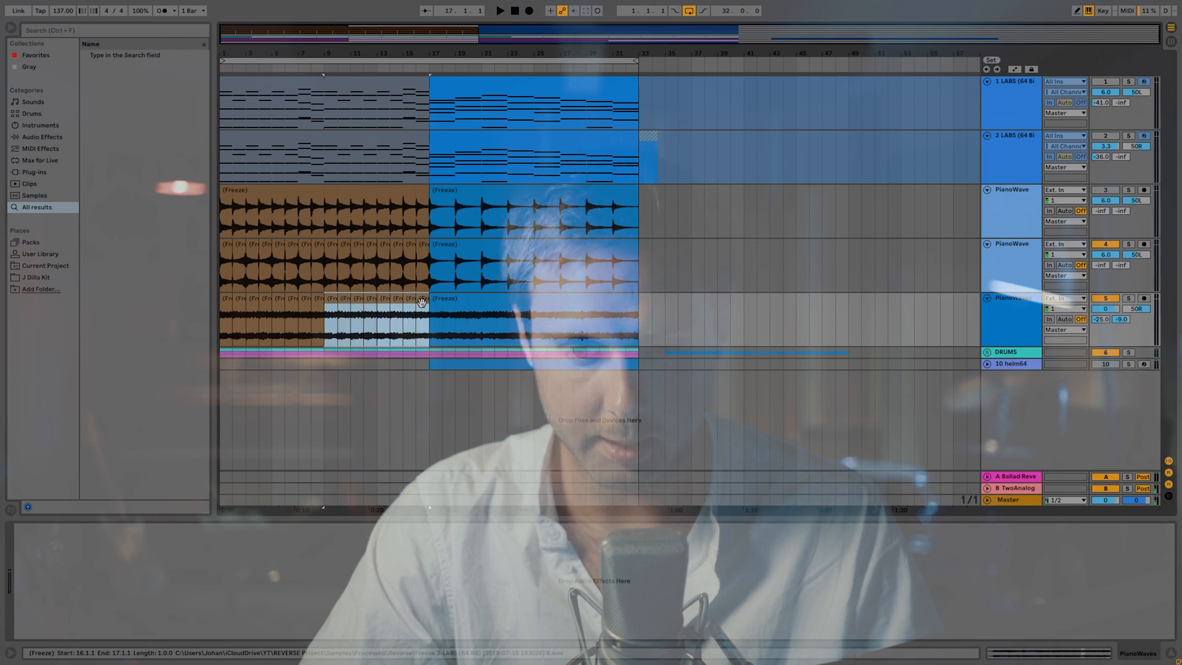
double_click(422, 302)
left_click(331, 289, "shift")
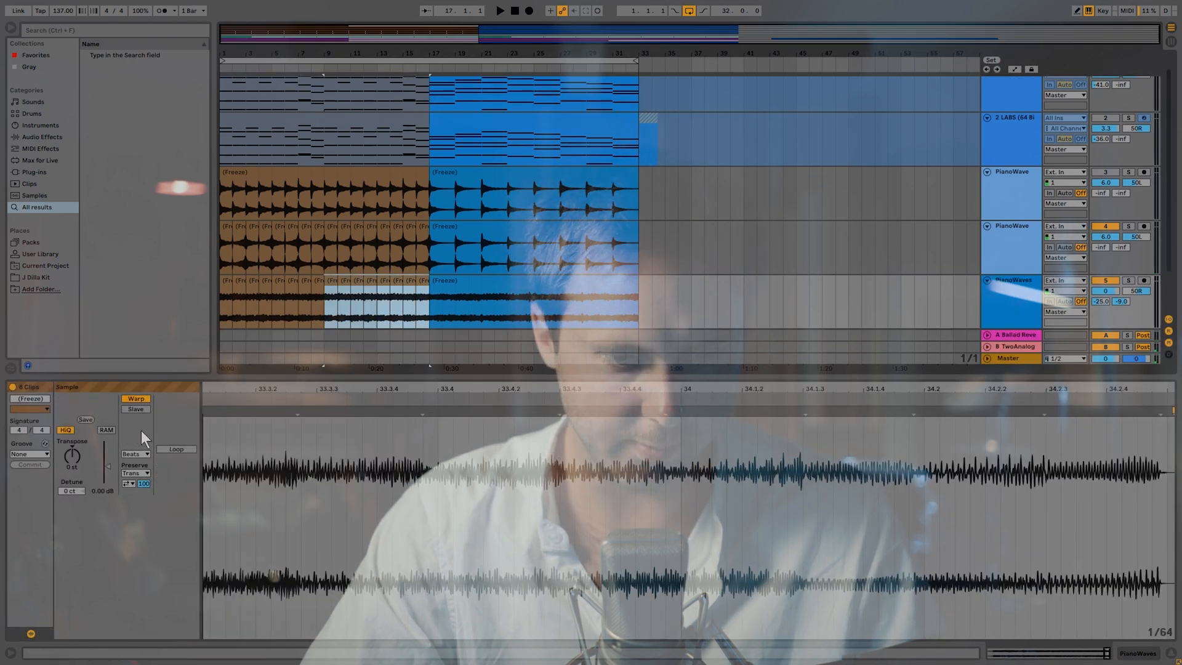
left_click_drag(75, 459, 76, 425)
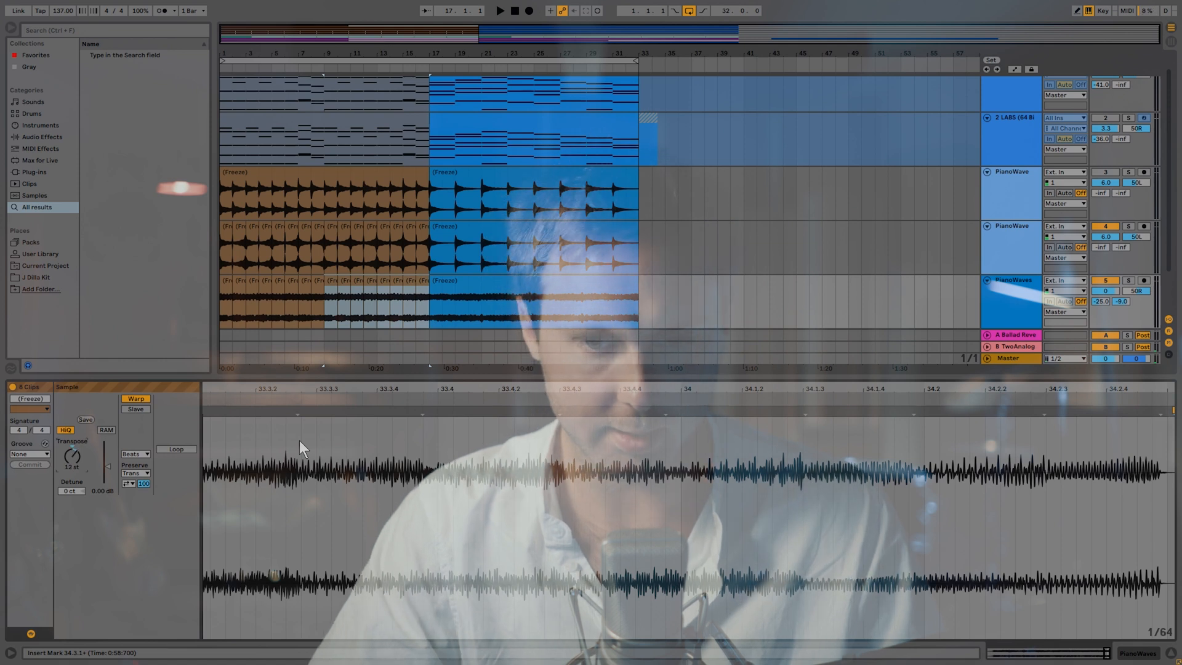
left_click(317, 255)
key("space")
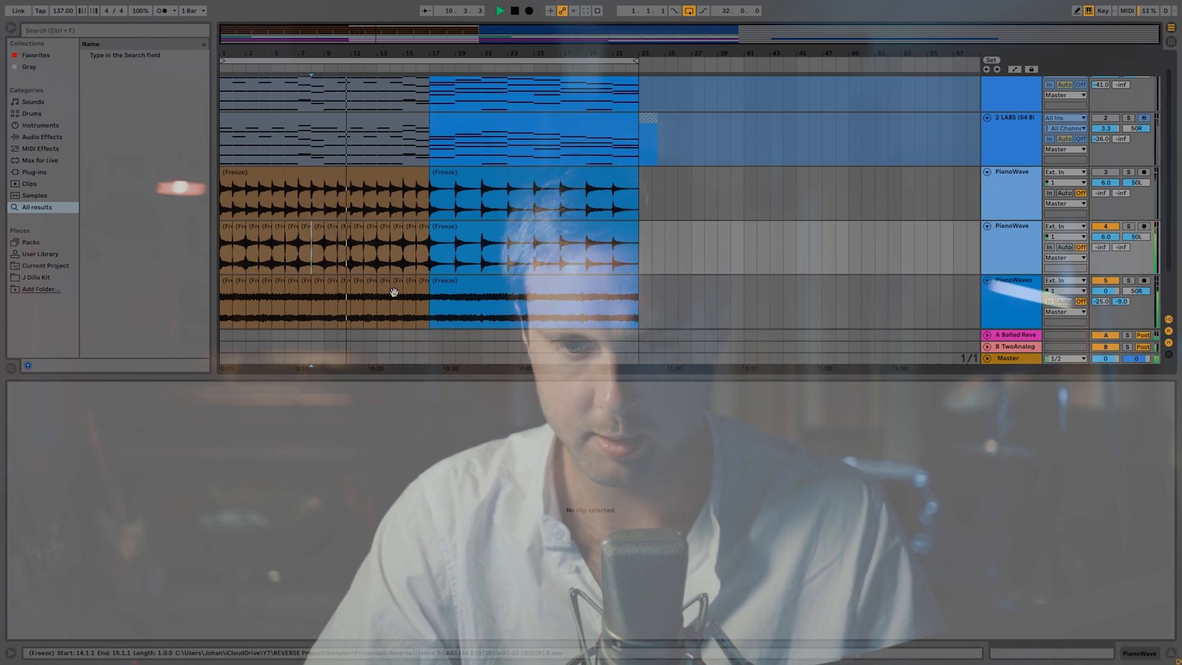
- Try the Complex Pro warp mode on the transposed PianoWaves clips, then set them to Complex and compare the available algorithms
left_click(419, 282)
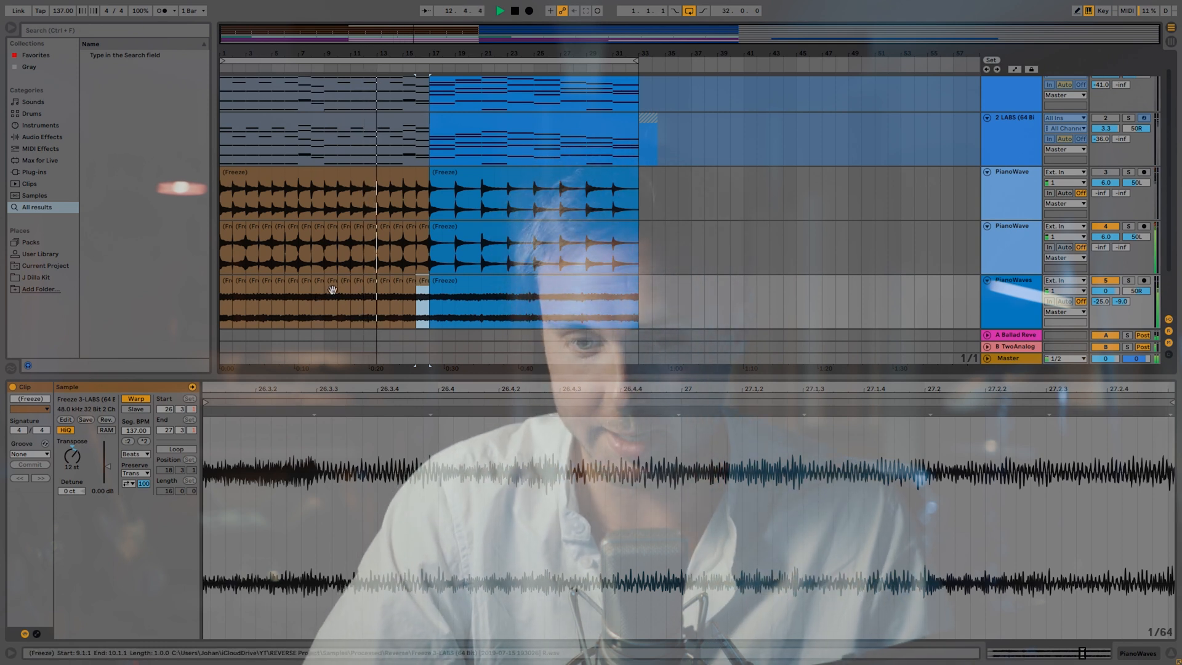
left_click(326, 294, "shift")
left_click(139, 453)
left_click(140, 511)
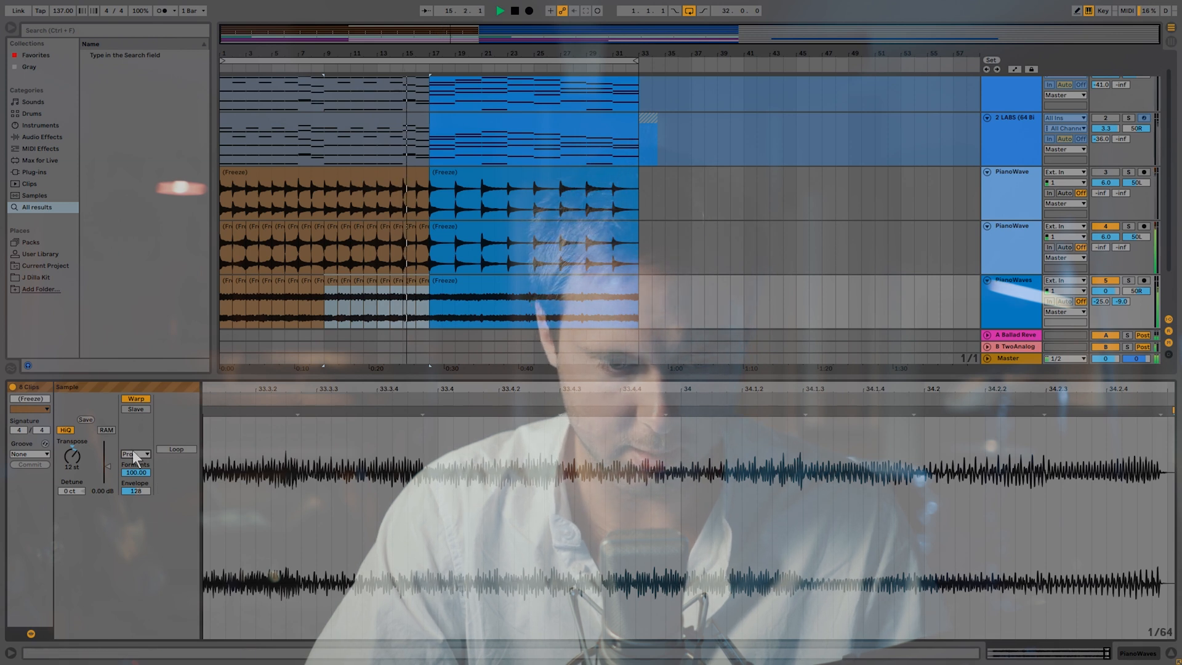
left_click(139, 500)
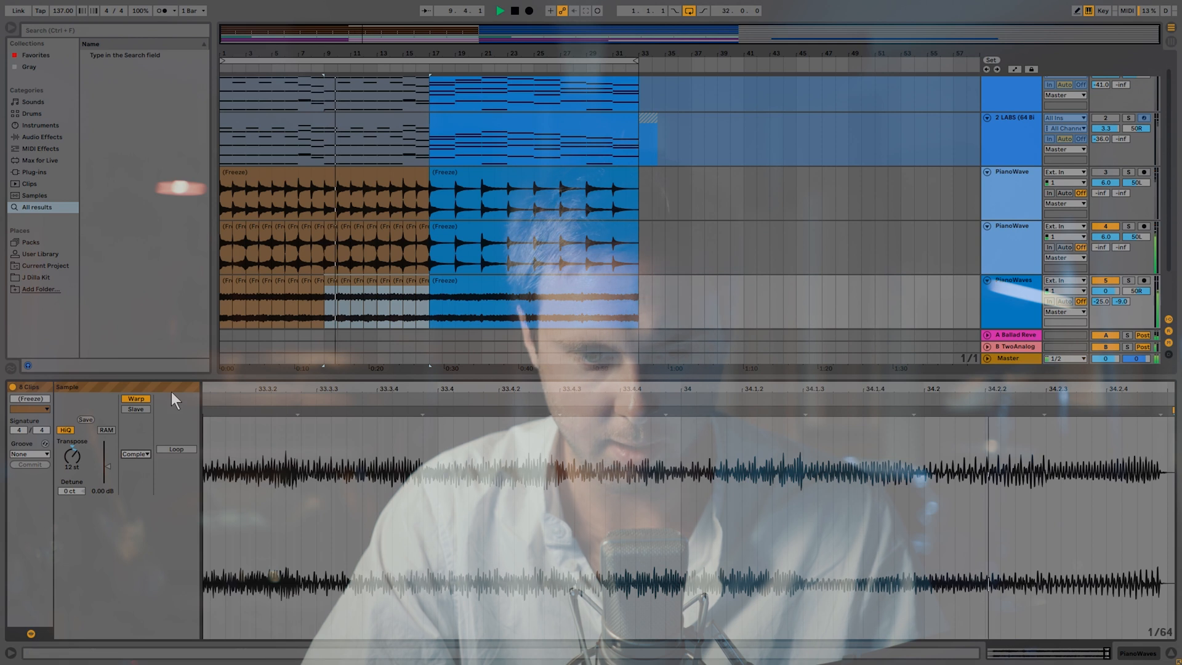
left_click(142, 453)
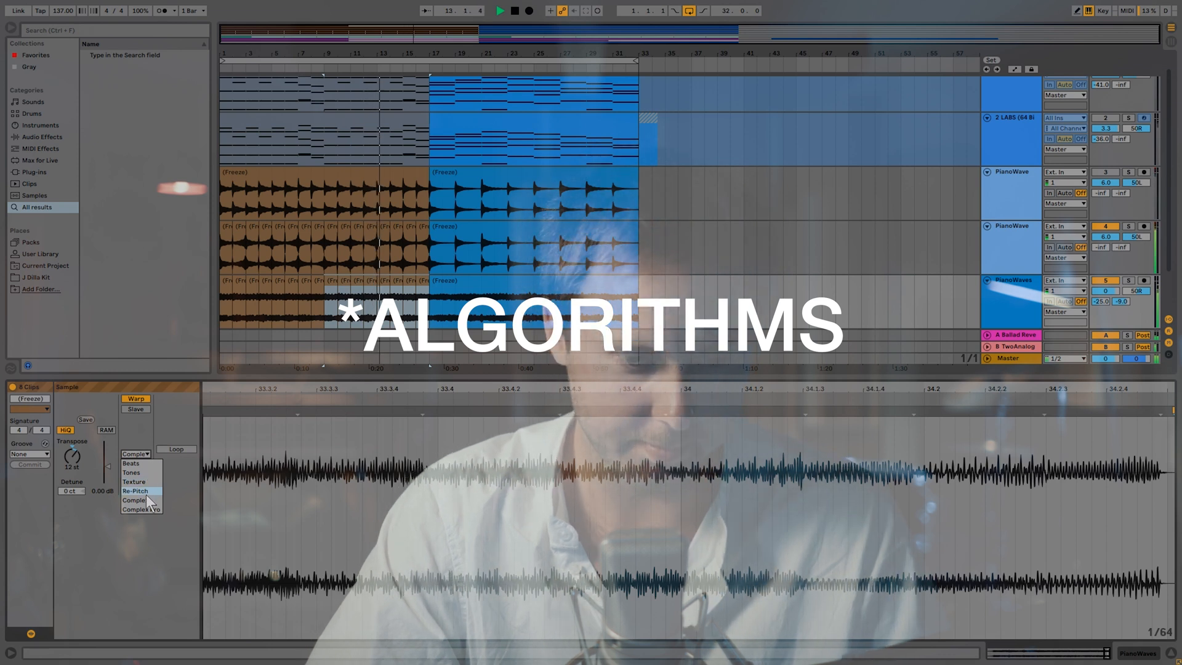
left_click(145, 500)
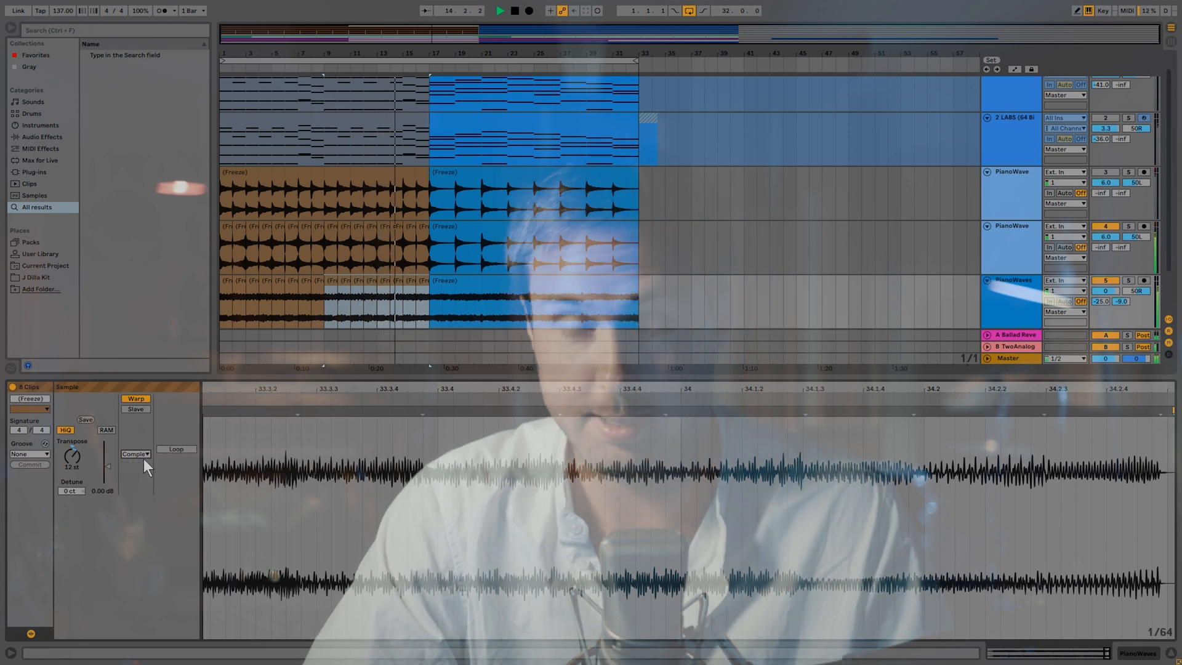
left_click(138, 456)
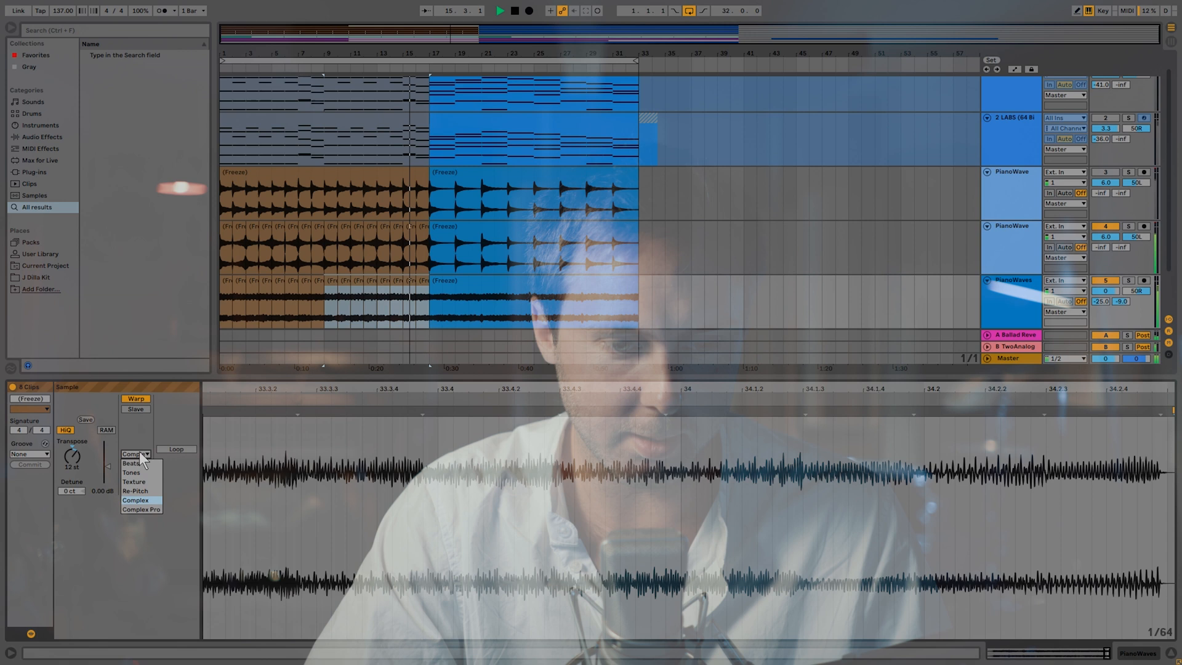
left_click(142, 437)
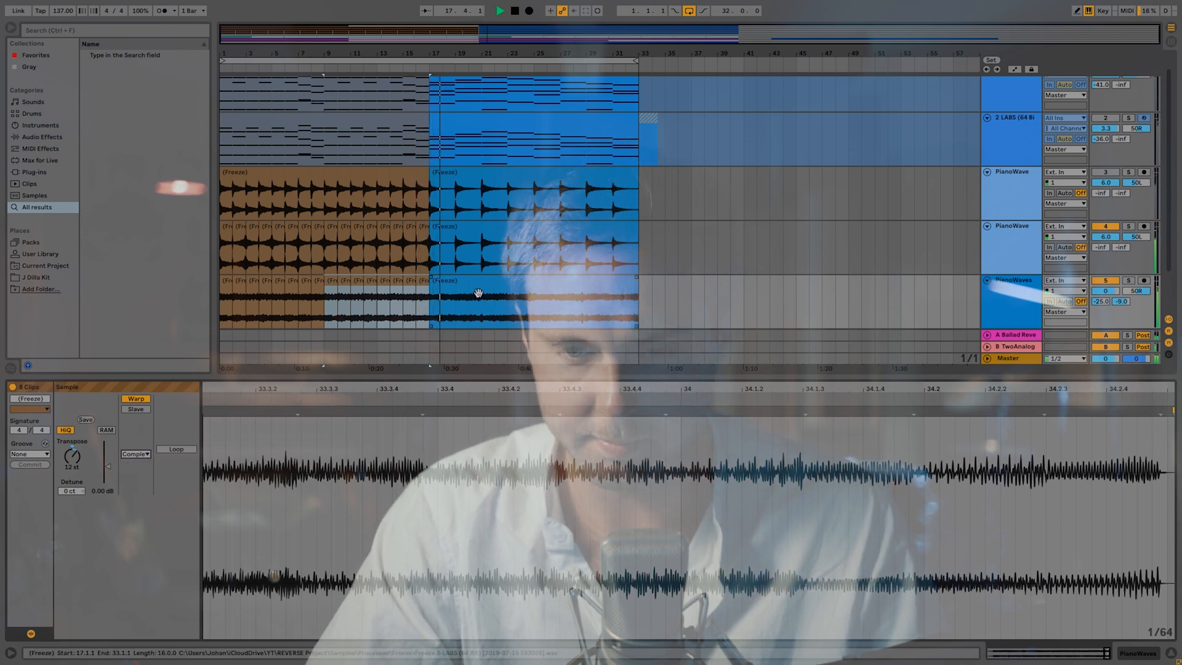
- Stop playback and delete the clip spanning bars 1 to 17 on the upper PianoWave track
left_click(455, 201)
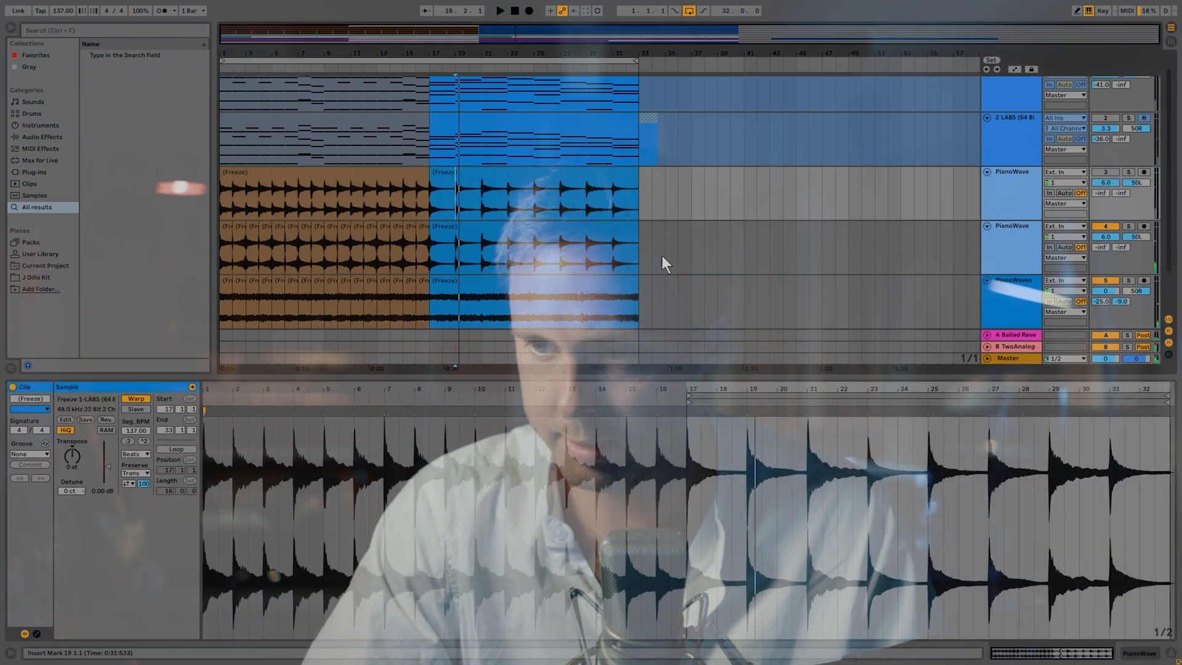
left_click(455, 250)
left_click(400, 168)
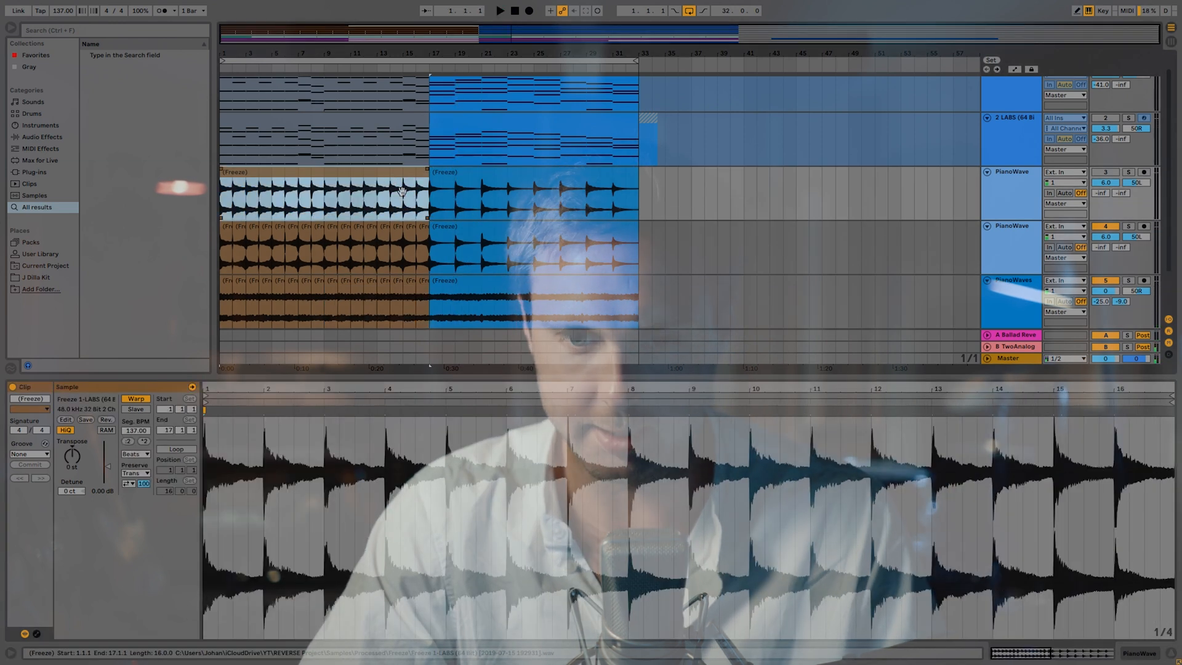
key("Delete")
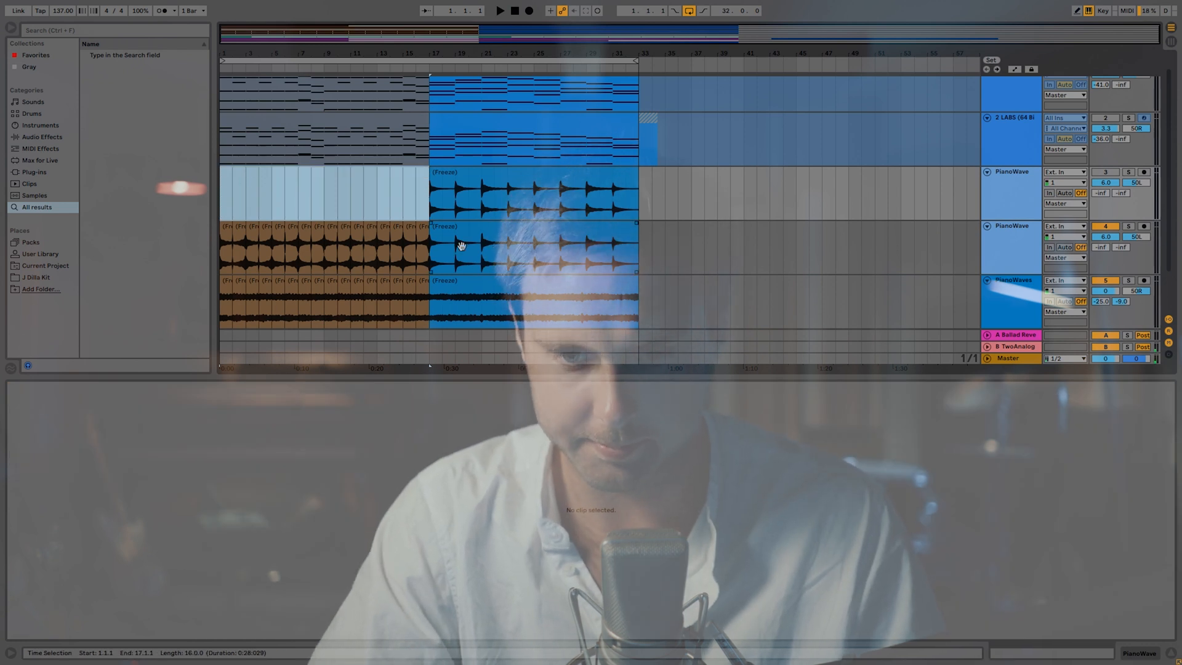
- Split the remaining clip on the upper PianoWave track into two-bar clips, cutting at each chord from bar 19 to bar 31
left_click(457, 192)
key("ctrl+e")
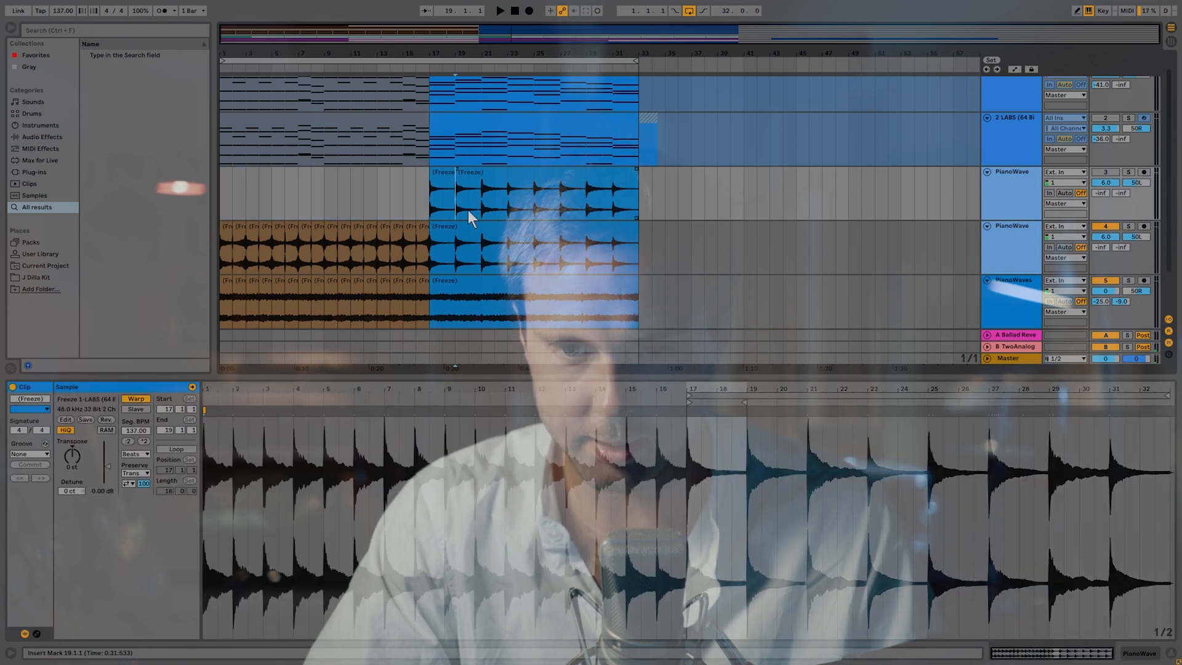
left_click(477, 204)
key("ctrl+e")
left_click(508, 201)
key("ctrl+e")
left_click(534, 202)
key("ctrl+e")
left_click(561, 197)
key("ctrl+e")
left_click(588, 195)
key("ctrl+e")
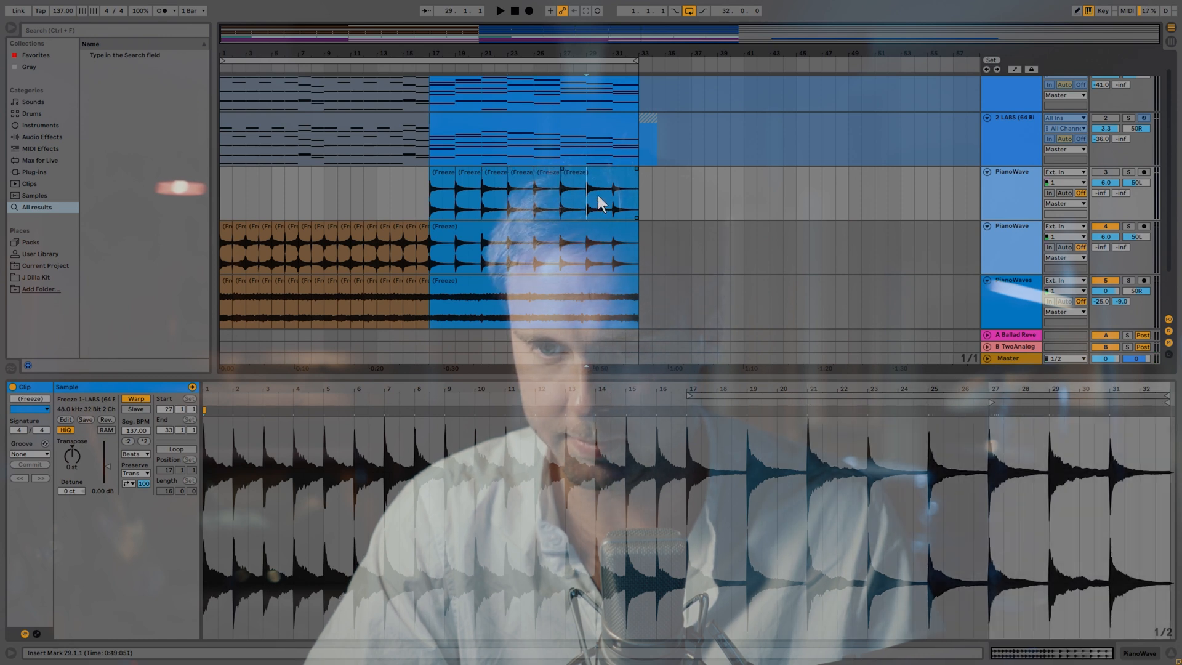
left_click(614, 200)
key("ctrl+e")
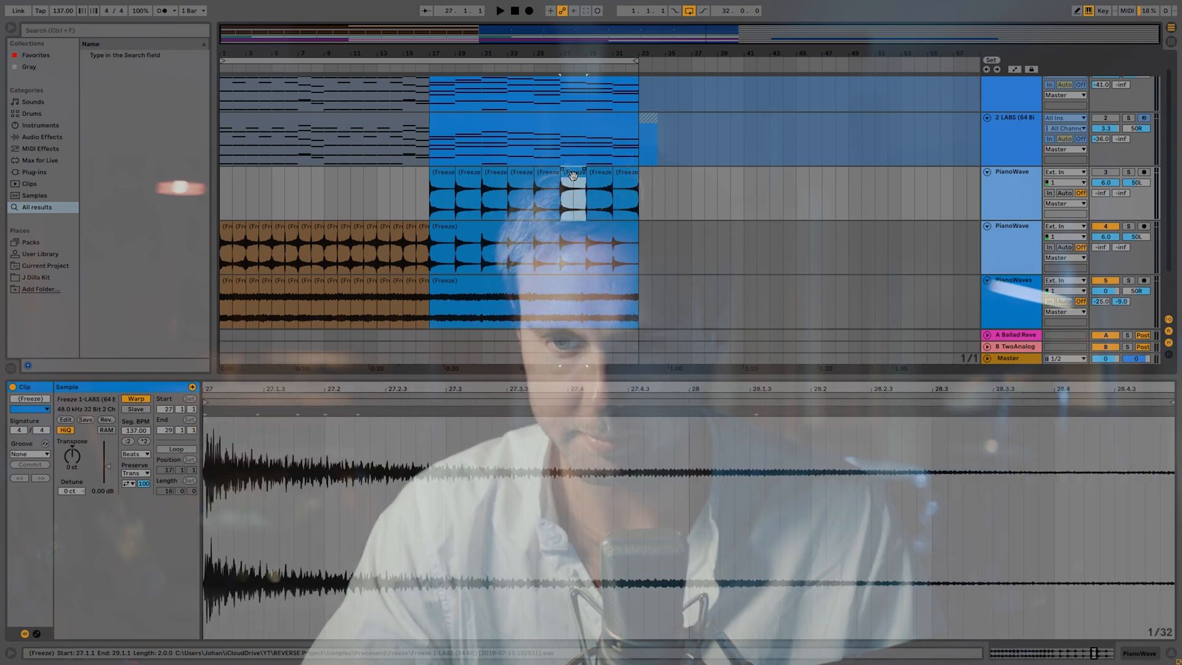
- Reverse the two-bar clips on the upper PianoWave track and check its settings in the mixer
left_click(456, 199)
left_click(1027, 176)
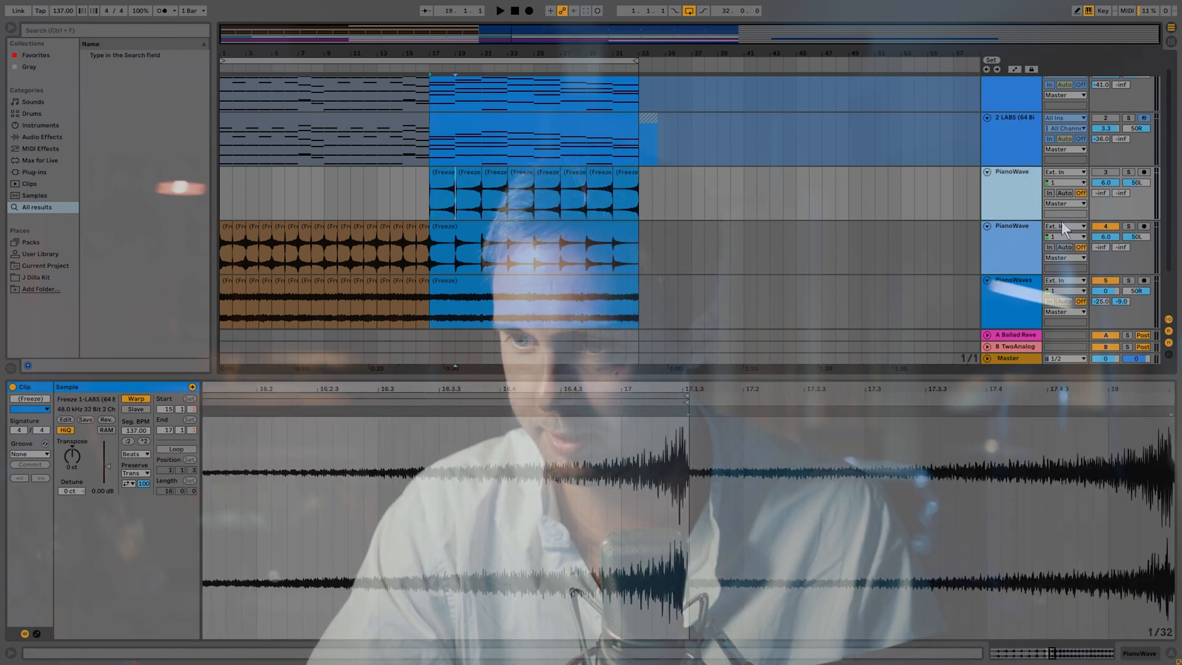
key("Tab")
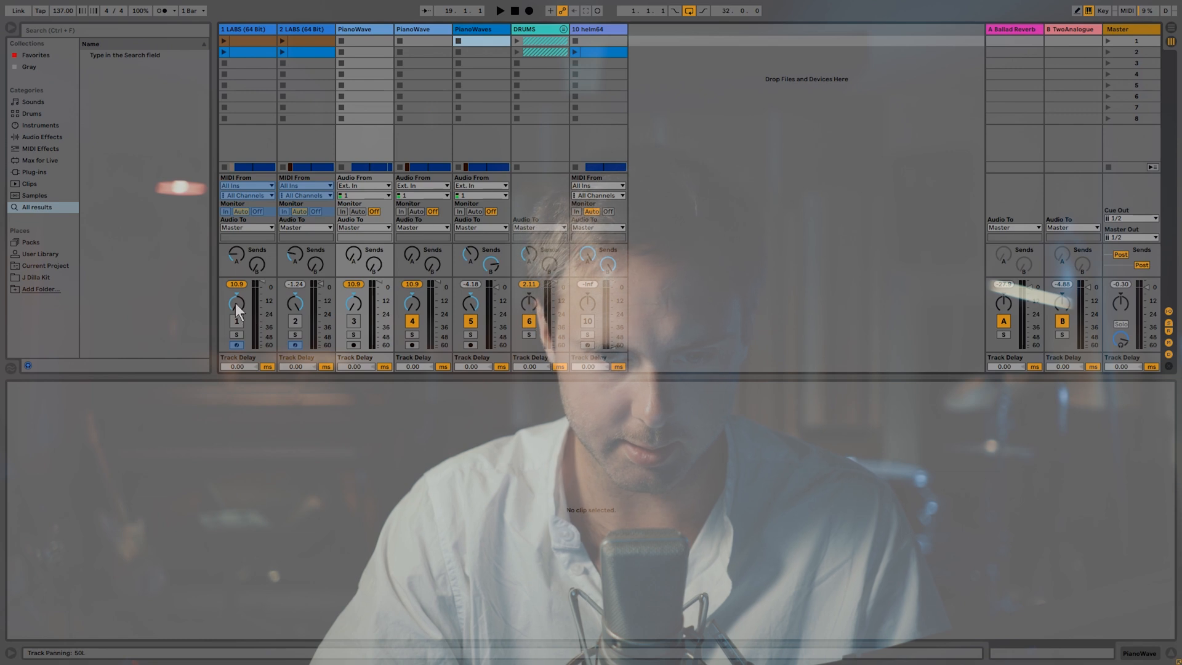
key("Tab")
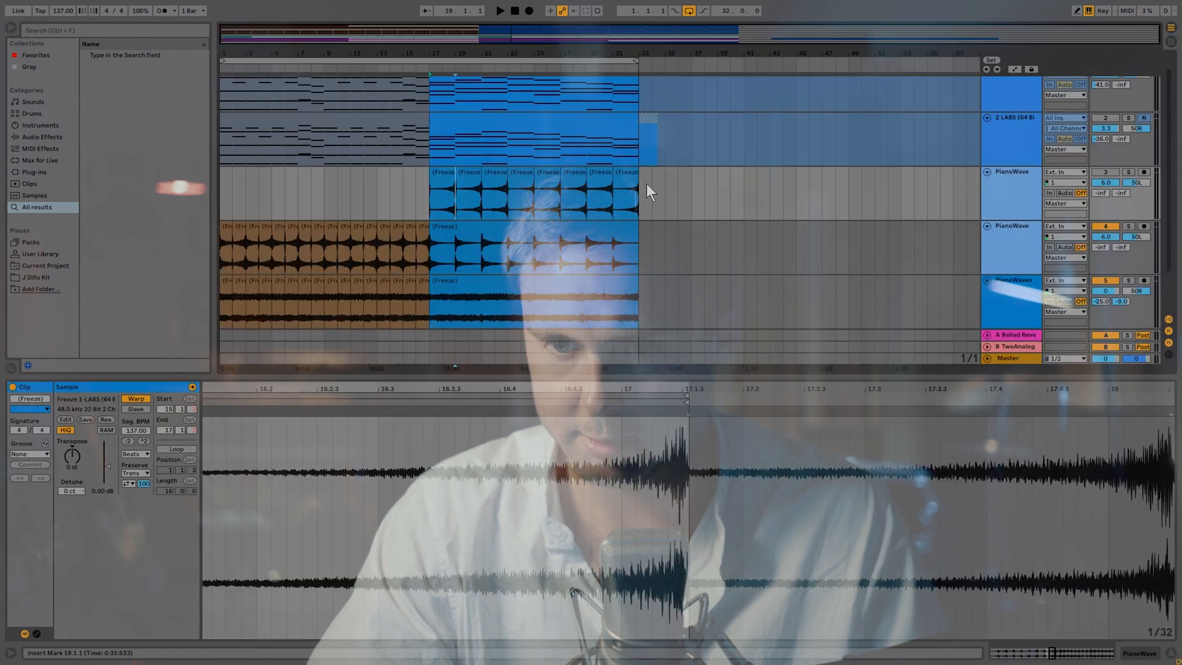
- Pan the upper PianoWave track to 50R, deactivate the PianoWaves clip from bar 17 to 33, and play the section
key("Tab")
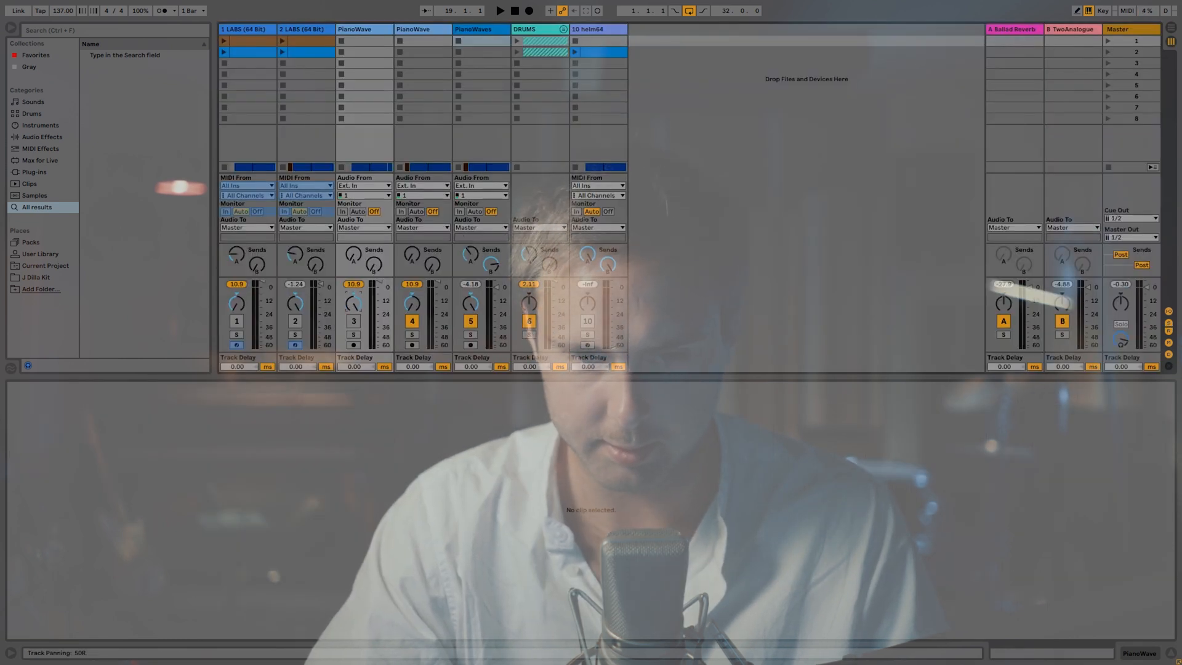
key("Tab")
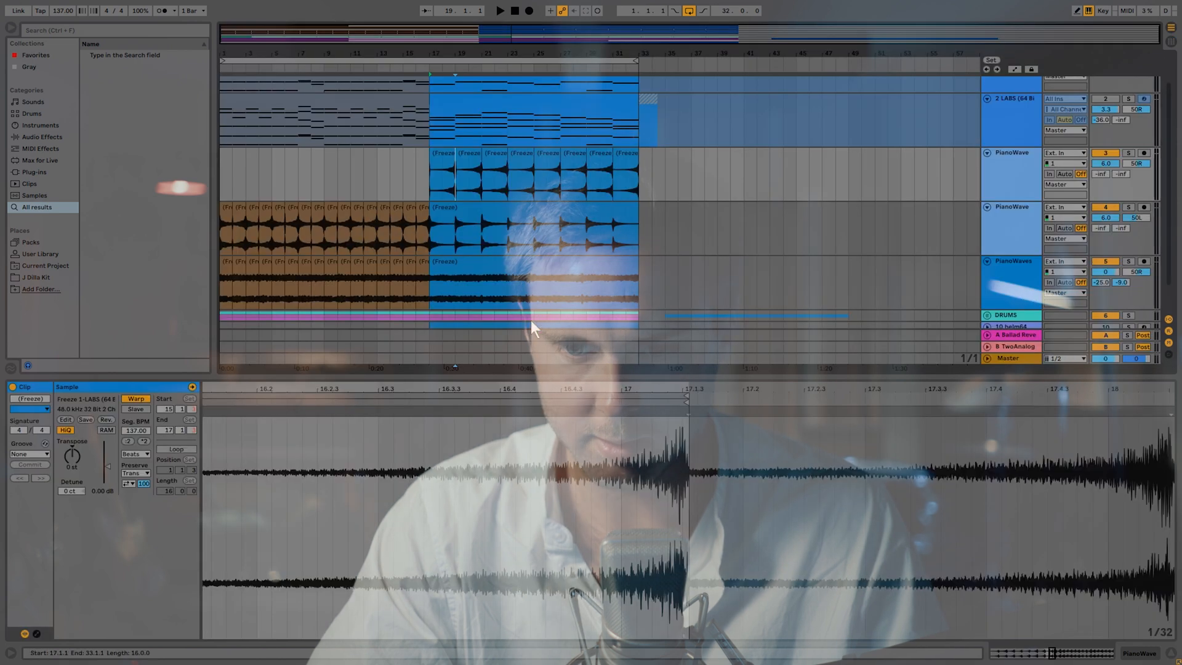
left_click(538, 262)
key("0")
left_click(635, 218)
key("space")
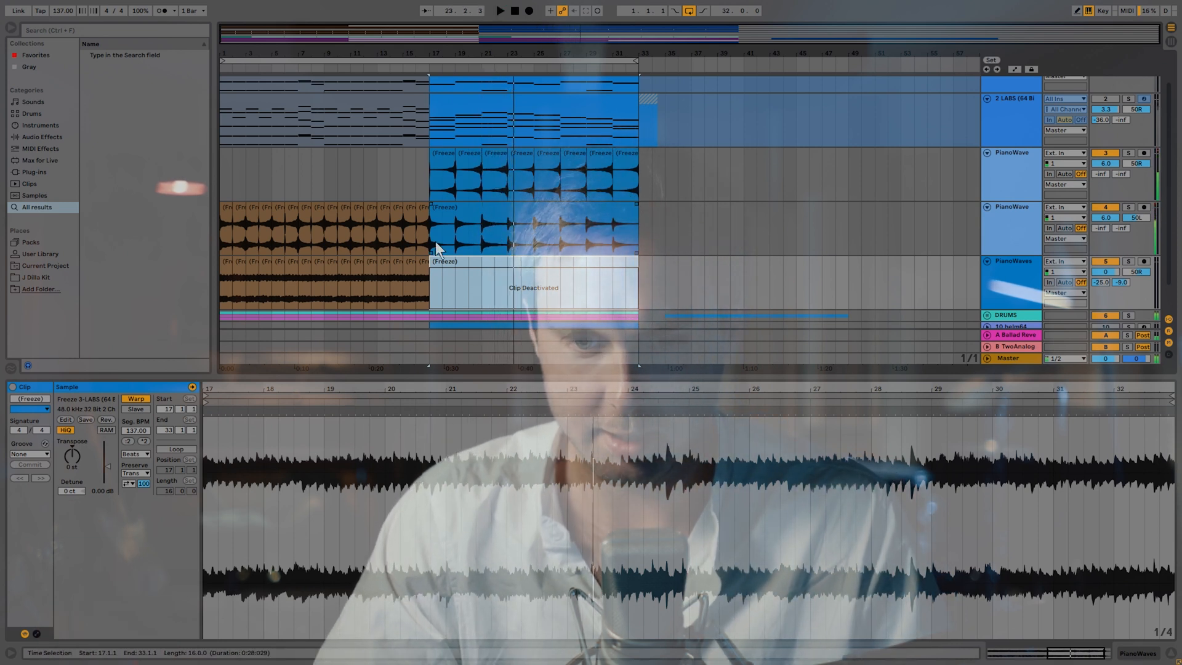
- Split the lower PianoWave track's clip into two-bar clips, cutting at each chord from bar 19 to bar 31
left_click(454, 234)
key("ctrl+e")
left_click(483, 237)
key("ctrl+e")
left_click(511, 235)
key("ctrl+e")
left_click(540, 232)
key("ctrl+e")
left_click(562, 232)
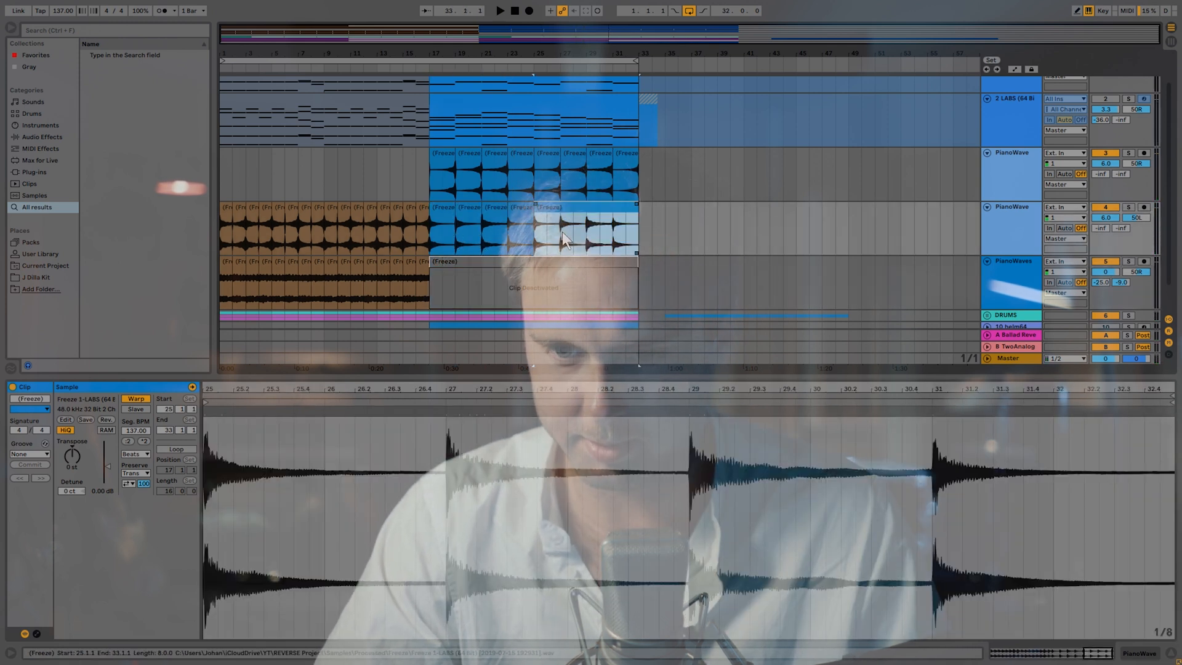
key("ctrl+e")
left_click(597, 236)
key("ctrl+e")
left_click(612, 236)
key("ctrl+e")
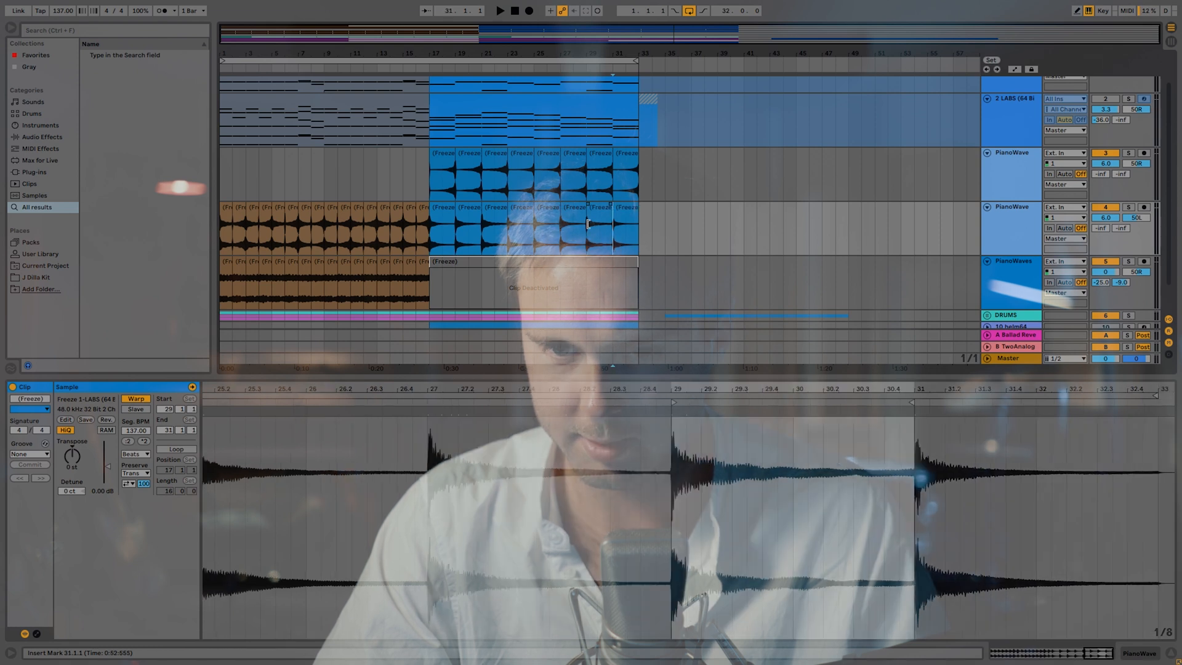
- Reverse each of the two-bar clips on the lower PianoWave track between bars 17 and 33
left_click(482, 234)
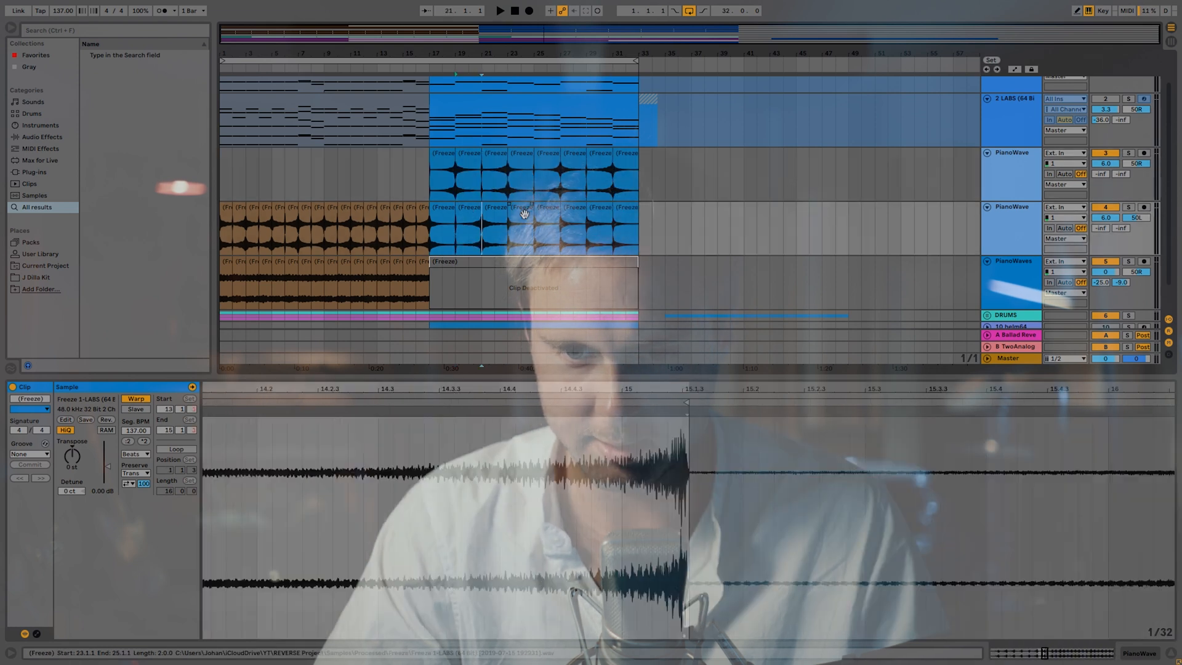
left_click(524, 212)
key("r")
left_click(575, 211)
key("r")
left_click(625, 211)
key("r")
- Play the reversed PianoWave chords and check both tracks' levels and panning in the mixer
key("space")
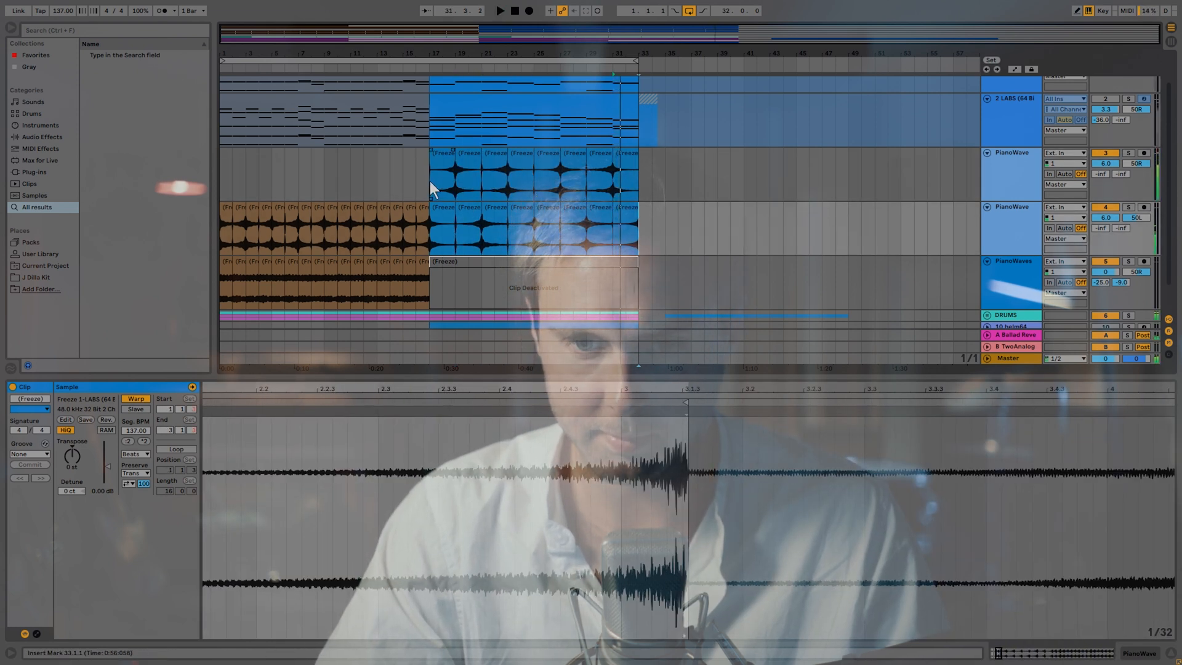
left_click(430, 181)
key("Tab")
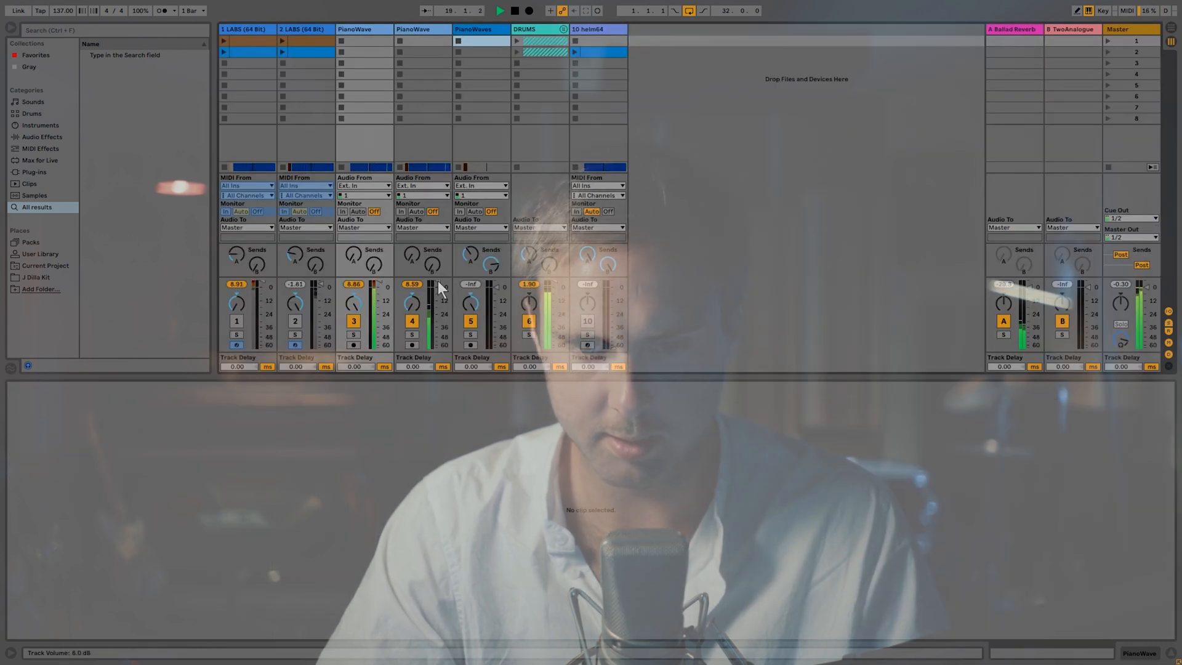
key("Tab")
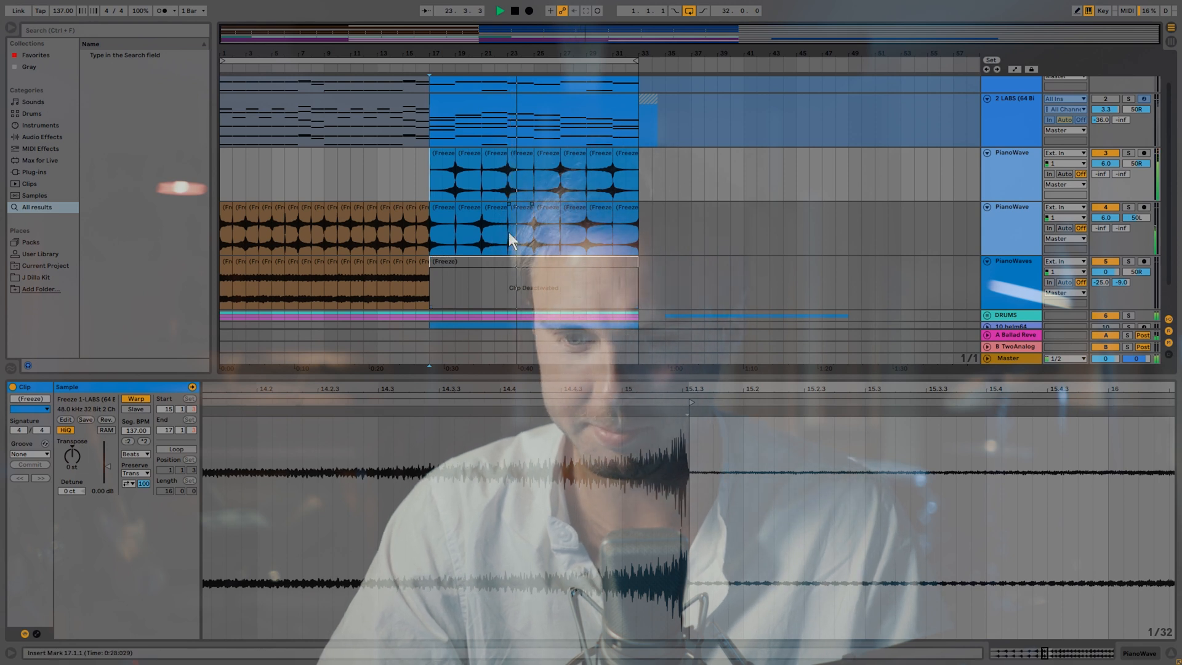
- Stop playback and reactivate the PianoWaves clip spanning bars 17 to 33
left_click(511, 262)
key("space")
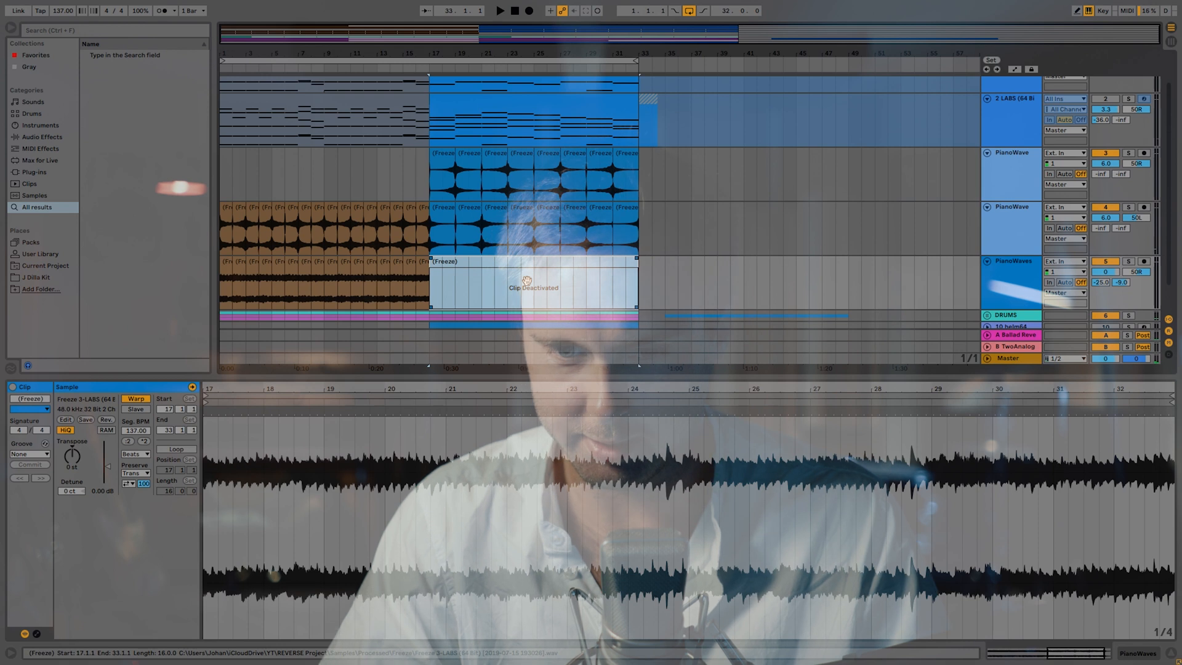
key("0")
- Split the PianoWaves clip into two-bar clips, cutting at each chord from bar 19 to bar 31
left_click(455, 286)
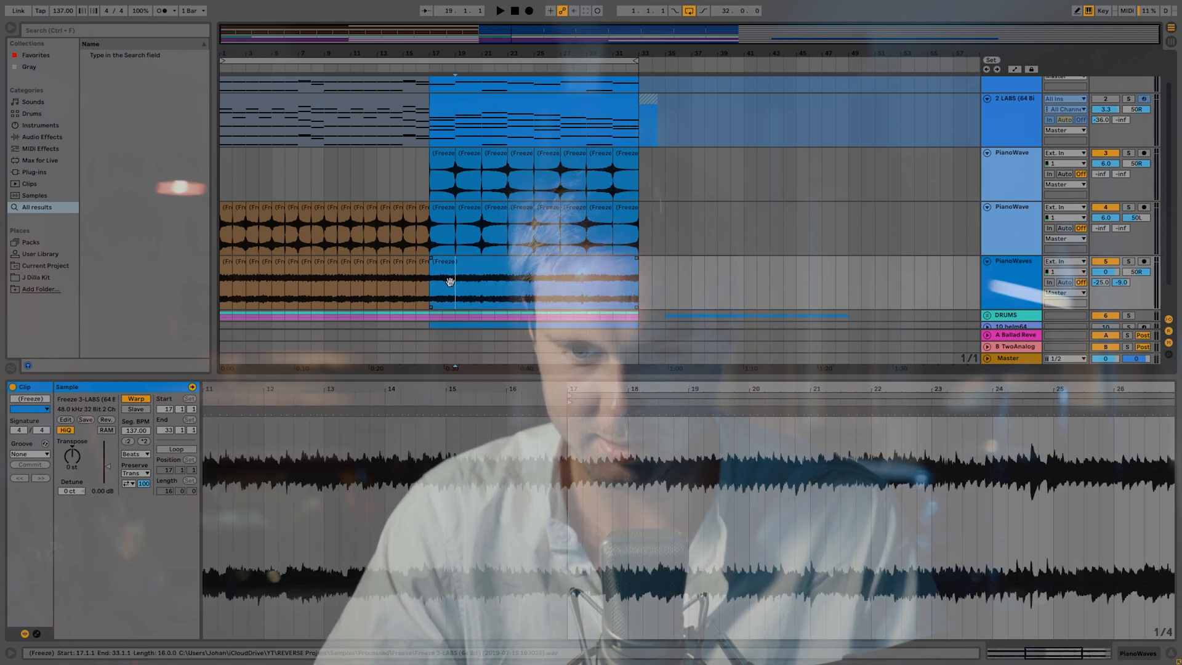
key("ctrl+e")
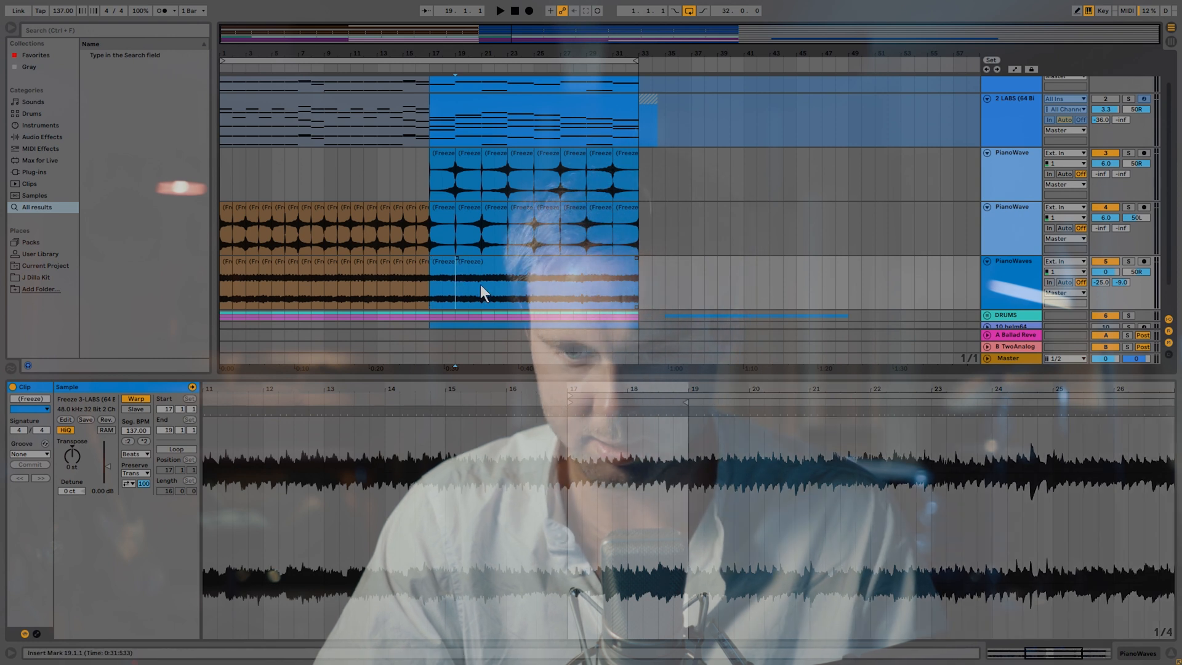
left_click(482, 284)
key("ctrl+e")
left_click(507, 284)
key("ctrl+e")
left_click(536, 286)
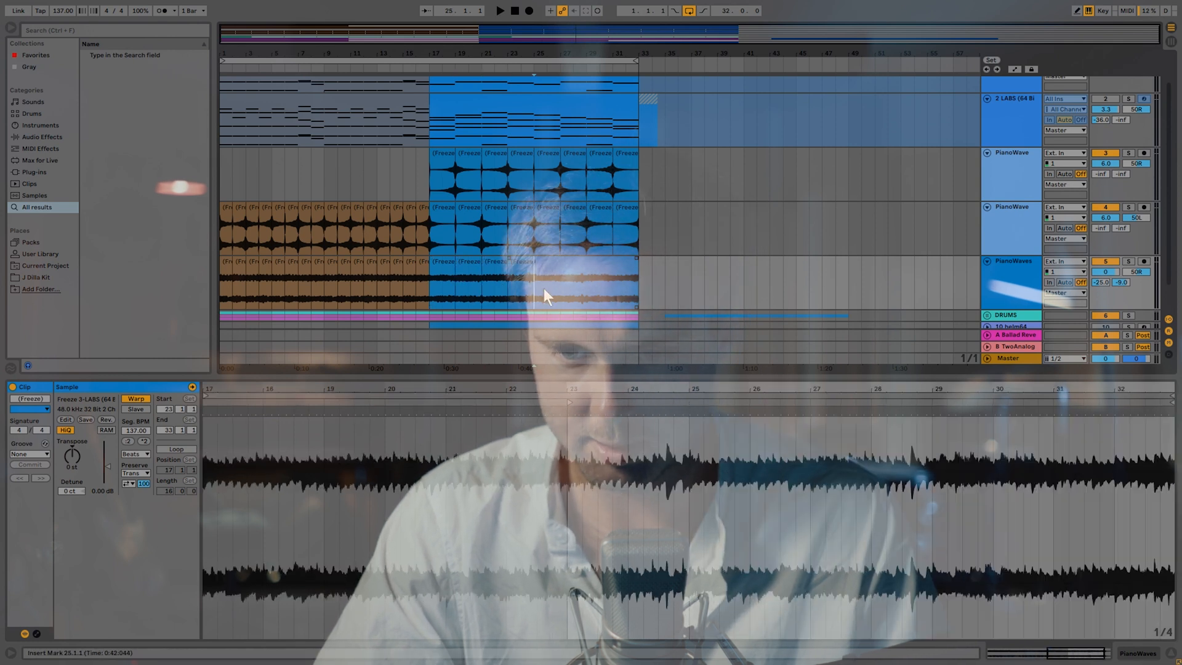
key("ctrl+e")
left_click(560, 285)
key("ctrl+e")
left_click(590, 281)
key("ctrl+e")
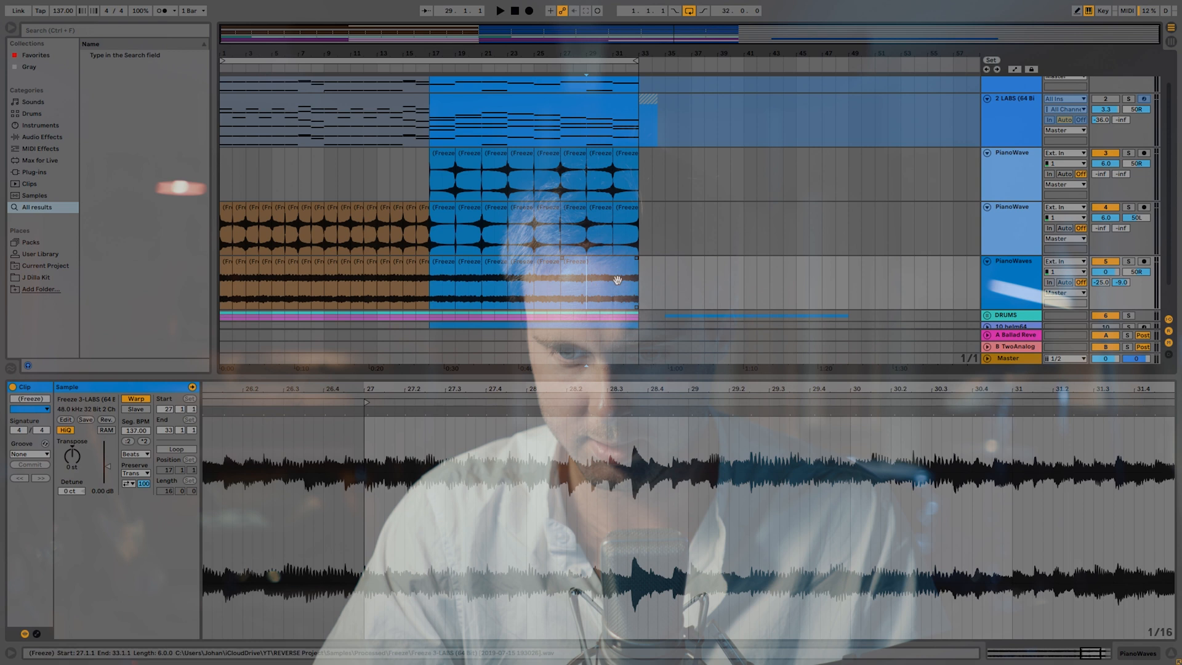
left_click(615, 283)
key("ctrl+e")
- Duplicate the PianoWaves track and delete the copy's one-bar clips from bar 1 to bar 17
scroll(862, 259, "down", 1)
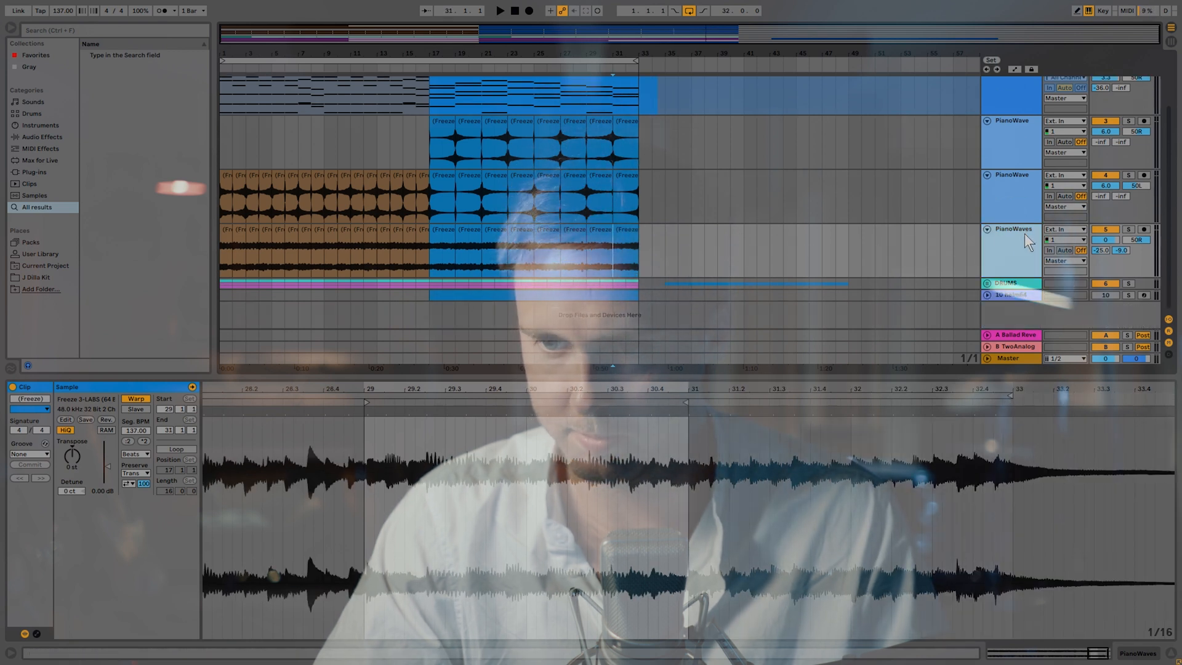
key("ctrl+d")
left_click(420, 290)
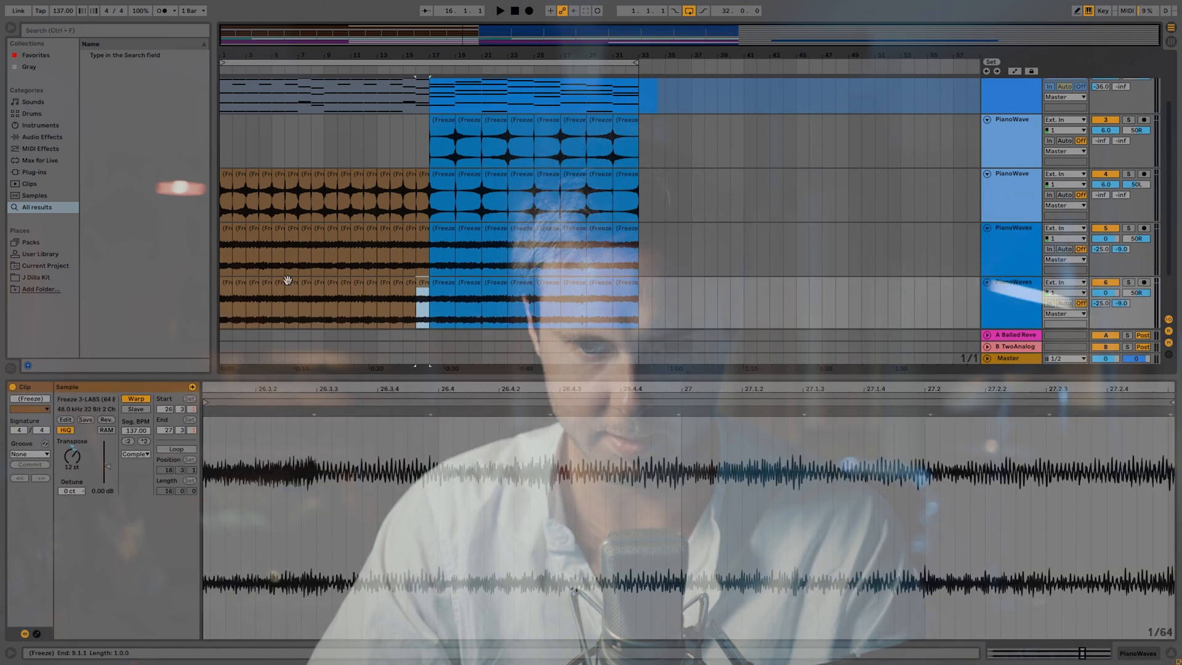
left_click(228, 288, "shift")
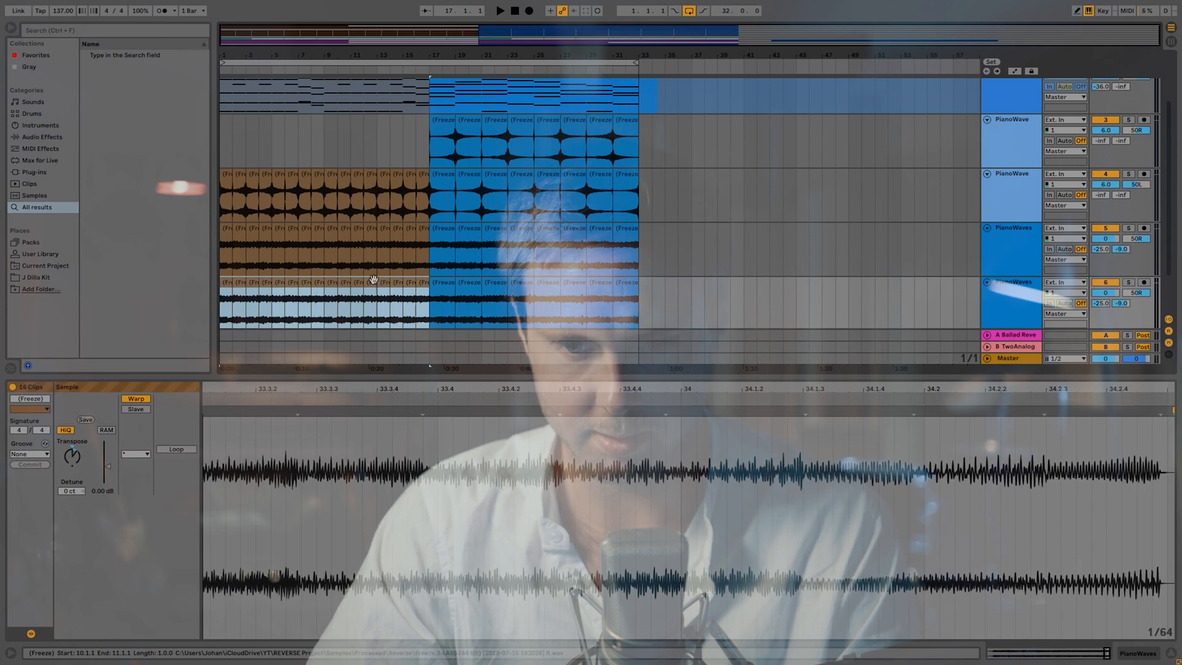
key("Delete")
- Deactivate all the two-bar clips from bar 17 to 33 on the original PianoWaves track
left_click(444, 232)
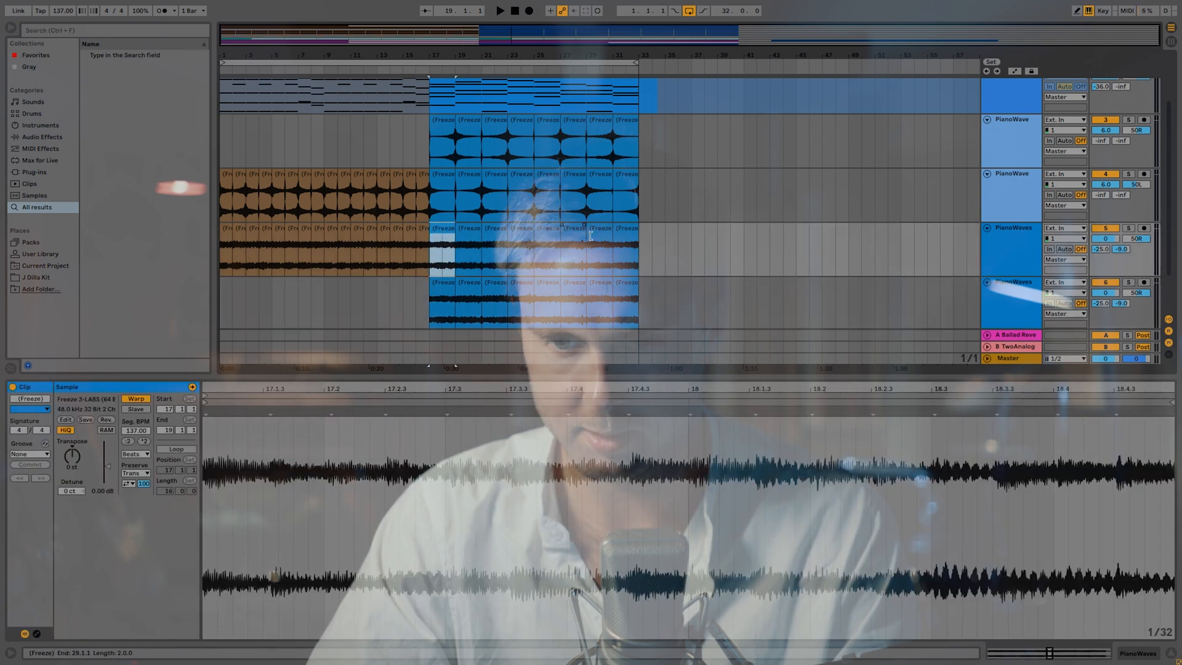
left_click(623, 237, "shift")
key("0")
- Select the duplicate PianoWaves track's two-bar clips, then solo the track during playback, centre its panning and set its TwoAnalogues send to -3.5 dB
left_click(444, 284)
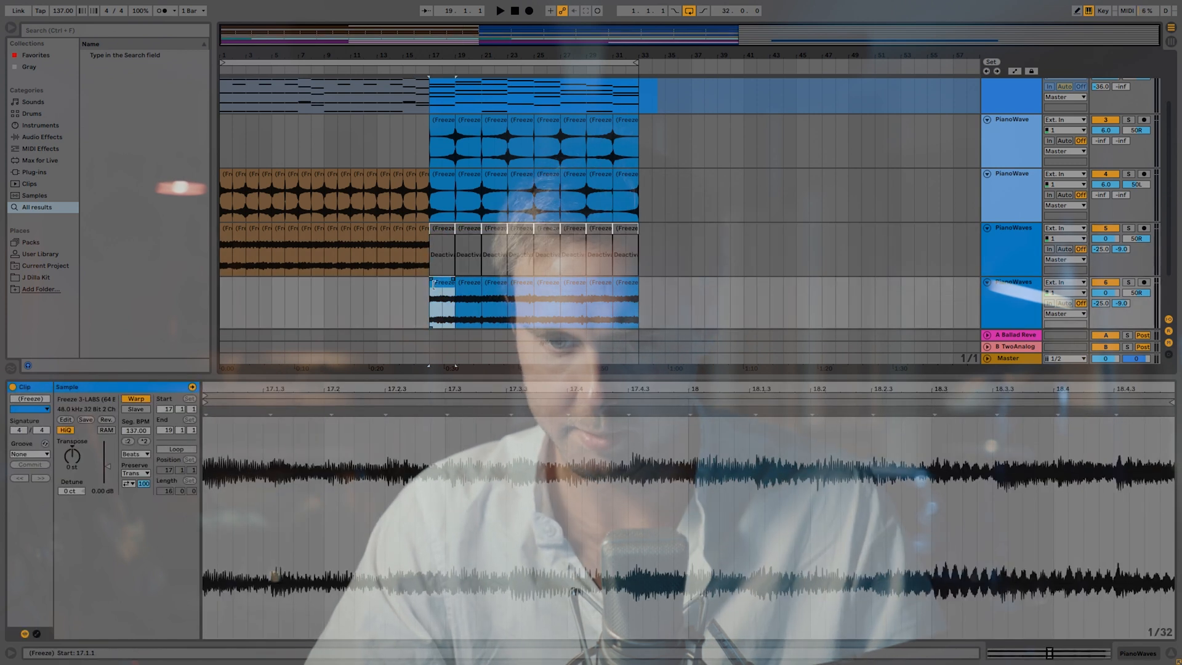
left_click(632, 285, "shift")
key("space")
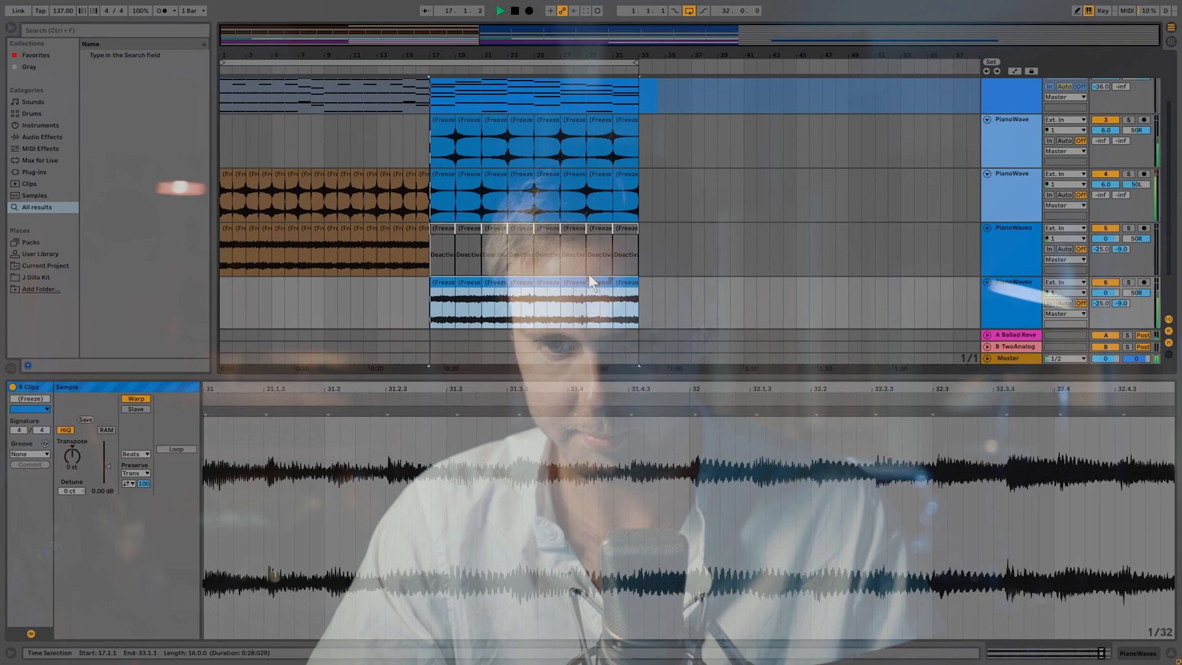
left_click(1128, 283)
key("Tab")
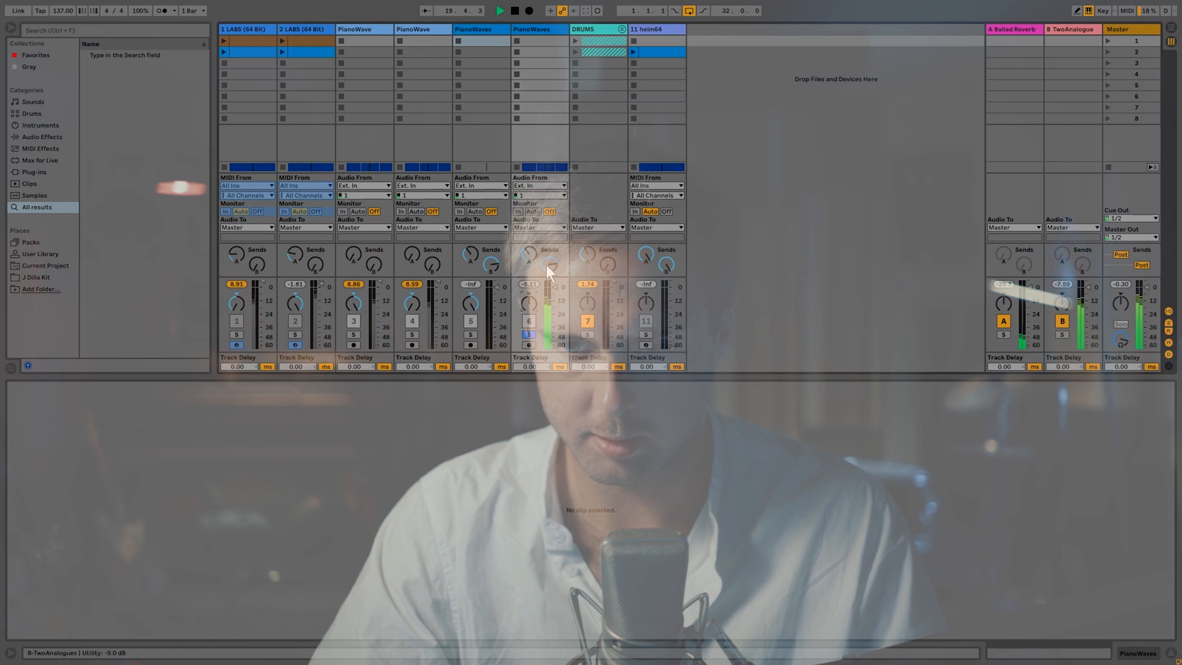
key("Tab")
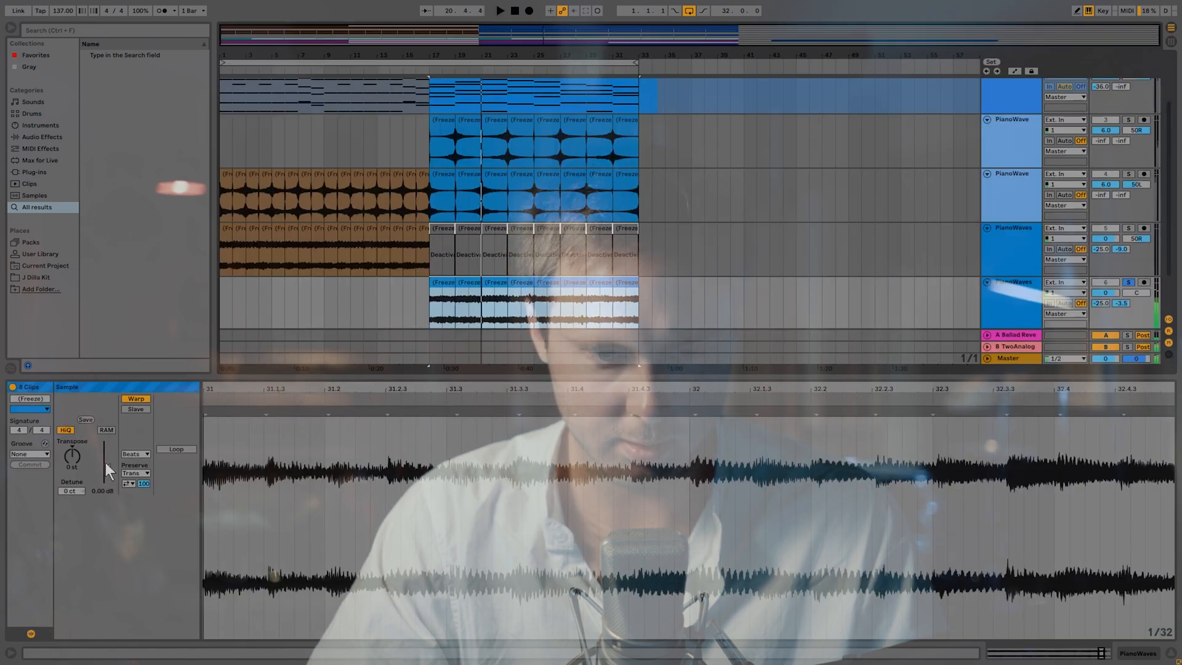
- Set the warp mode of the selected PianoWaves clips to Complex
left_click(143, 455)
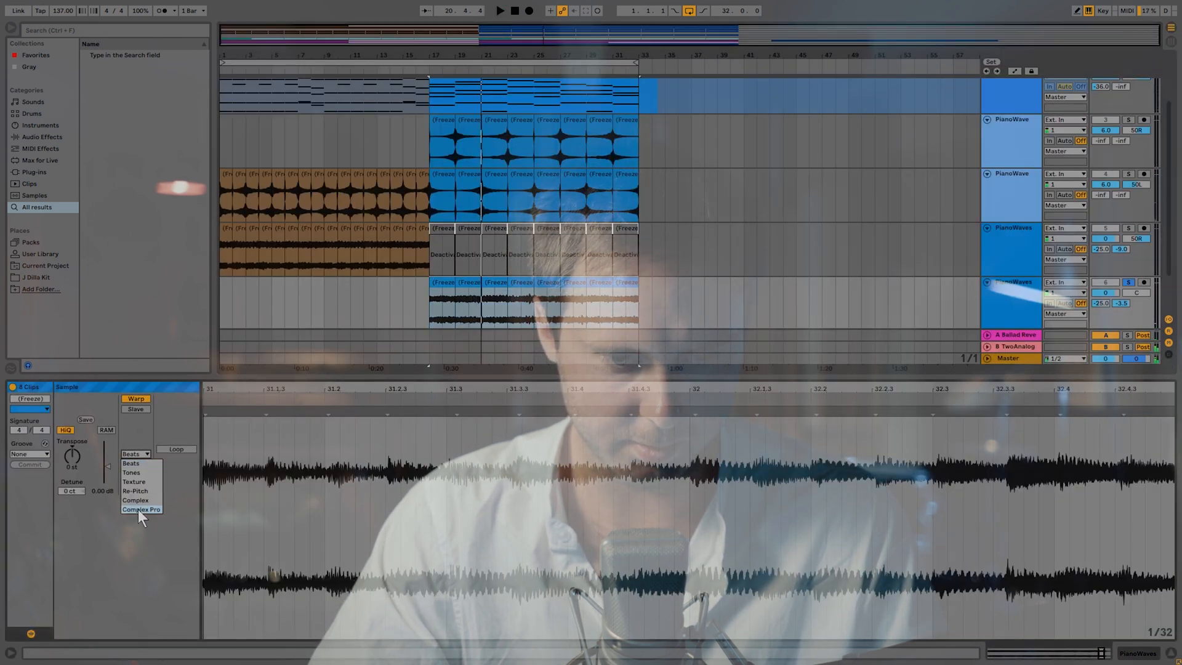
left_click(142, 494)
left_click(142, 455)
left_click(139, 493)
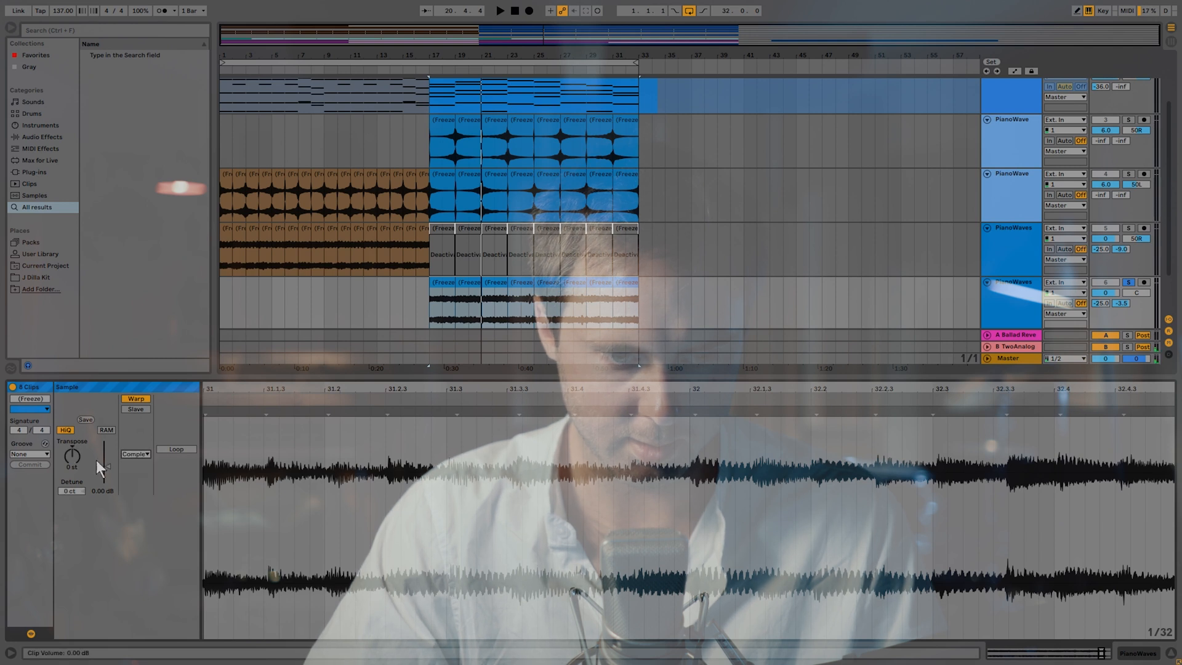
- Try transposing the selected PianoWaves clips up 12 semitones and listen to them
type("12")
key("Return")
key("space")
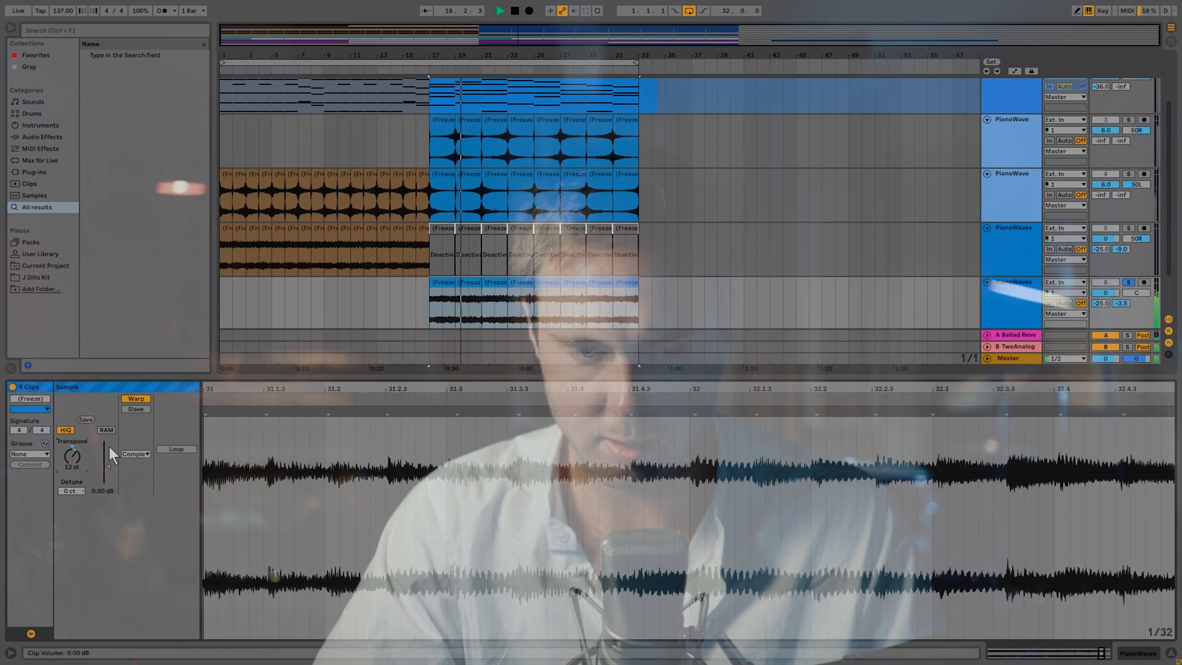
key("space")
- Transpose the selected PianoWaves clips to -12 semitones and play them
type("-12")
key("Return")
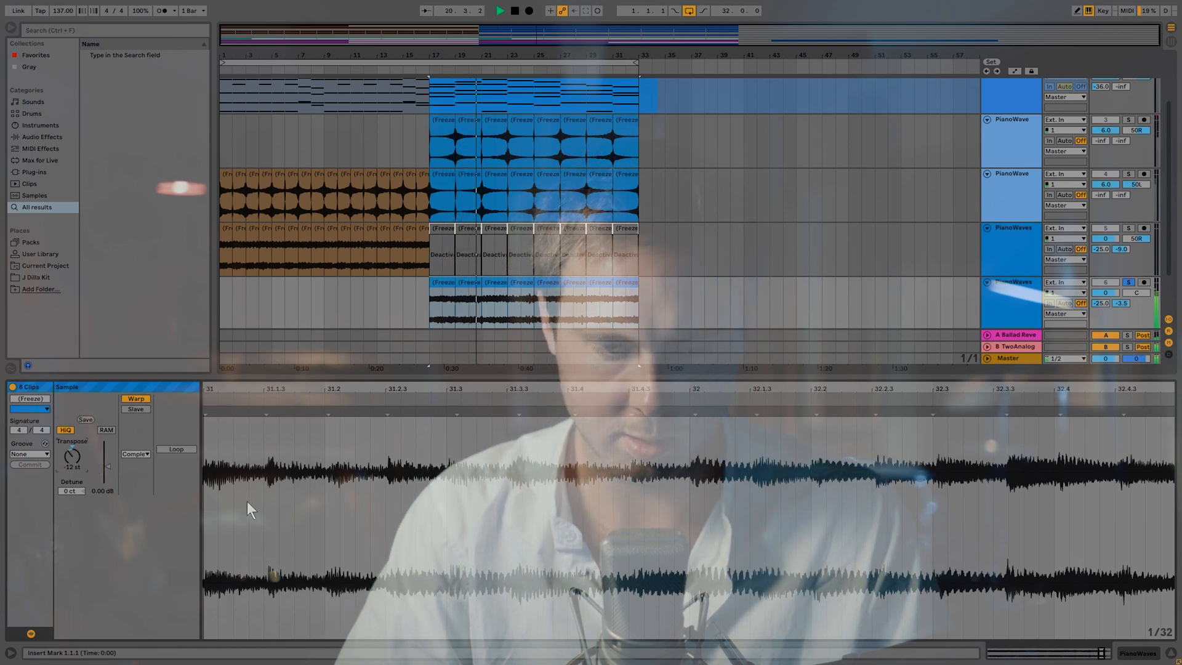
key("space")
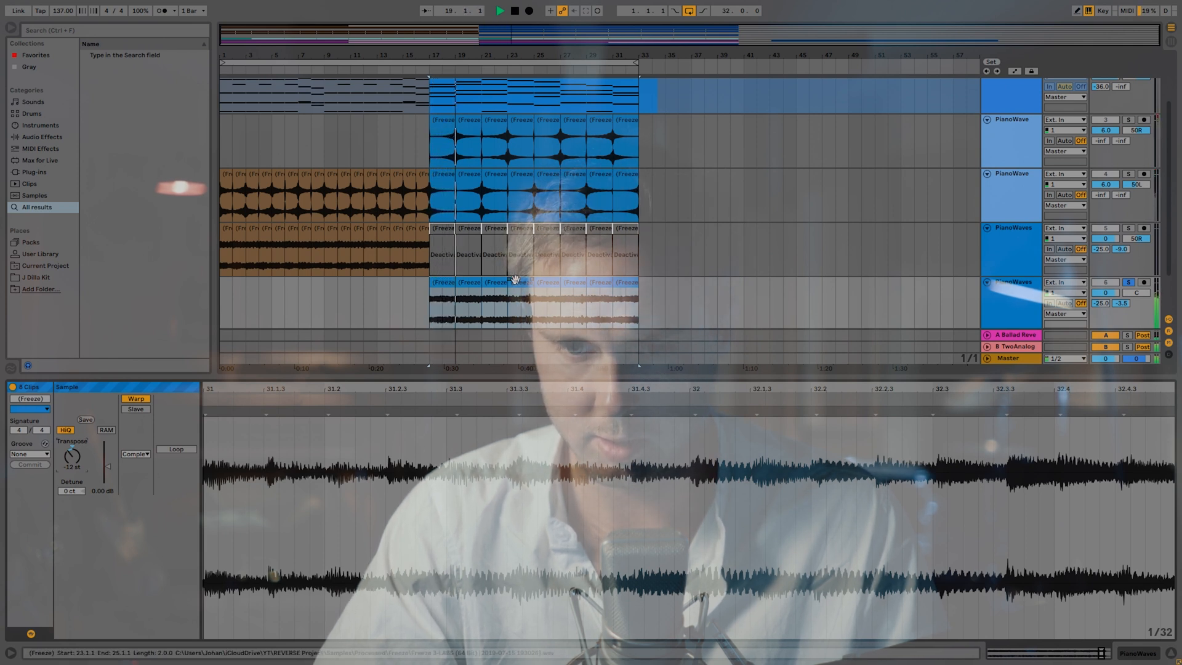
- Duplicate the transposed PianoWaves track and reverse each of the copy's two-bar clips
scroll(573, 258, "down", 2)
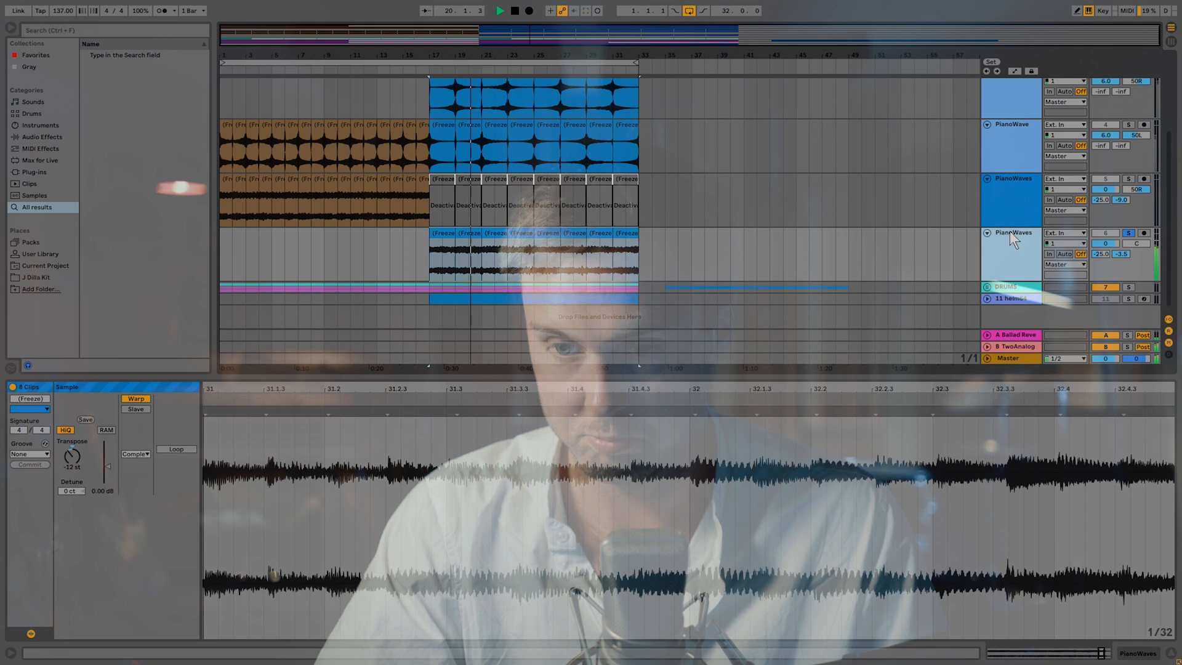
key("ctrl+d")
scroll(451, 255, "down", 2)
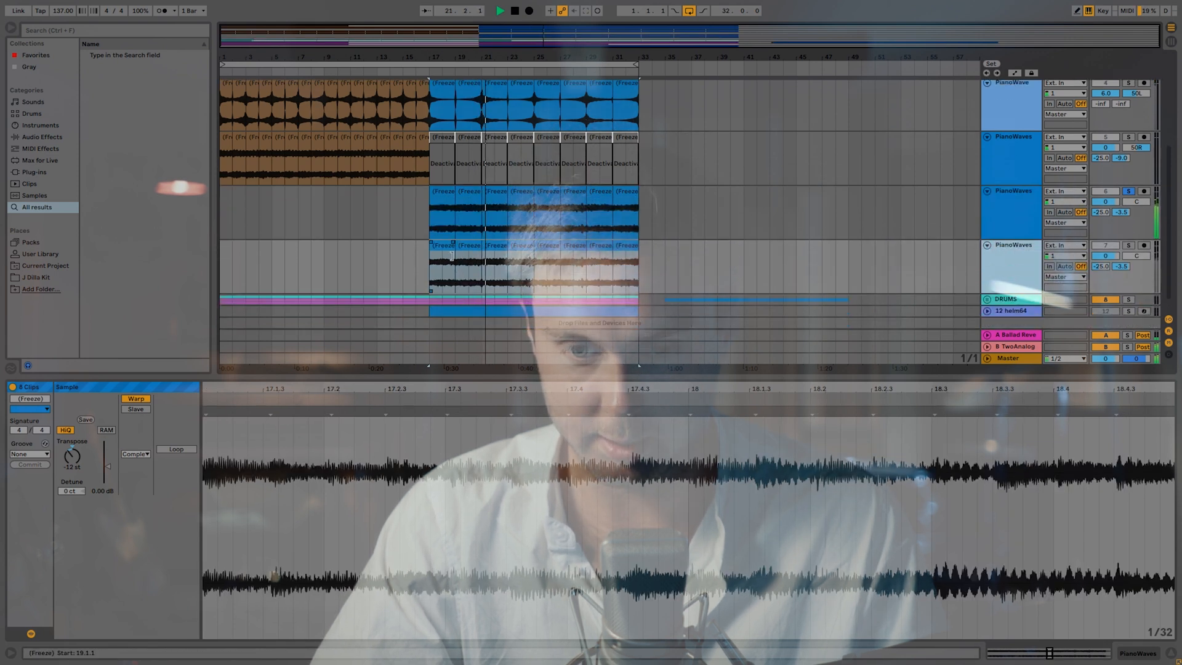
left_click(495, 249)
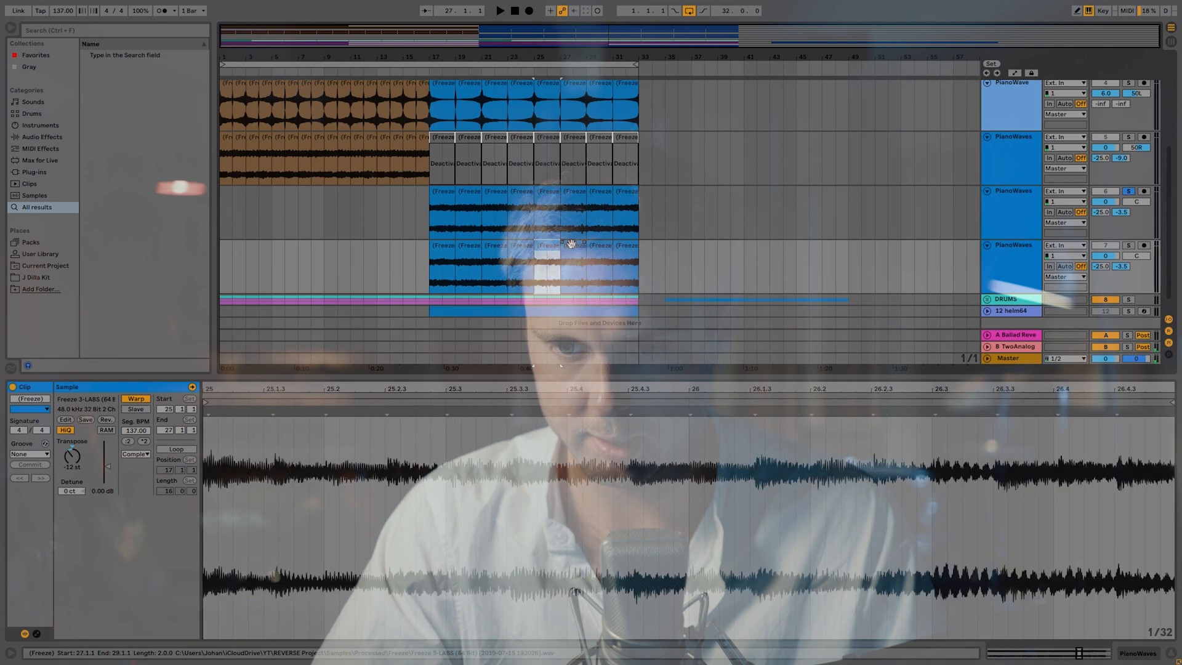
left_click(626, 247)
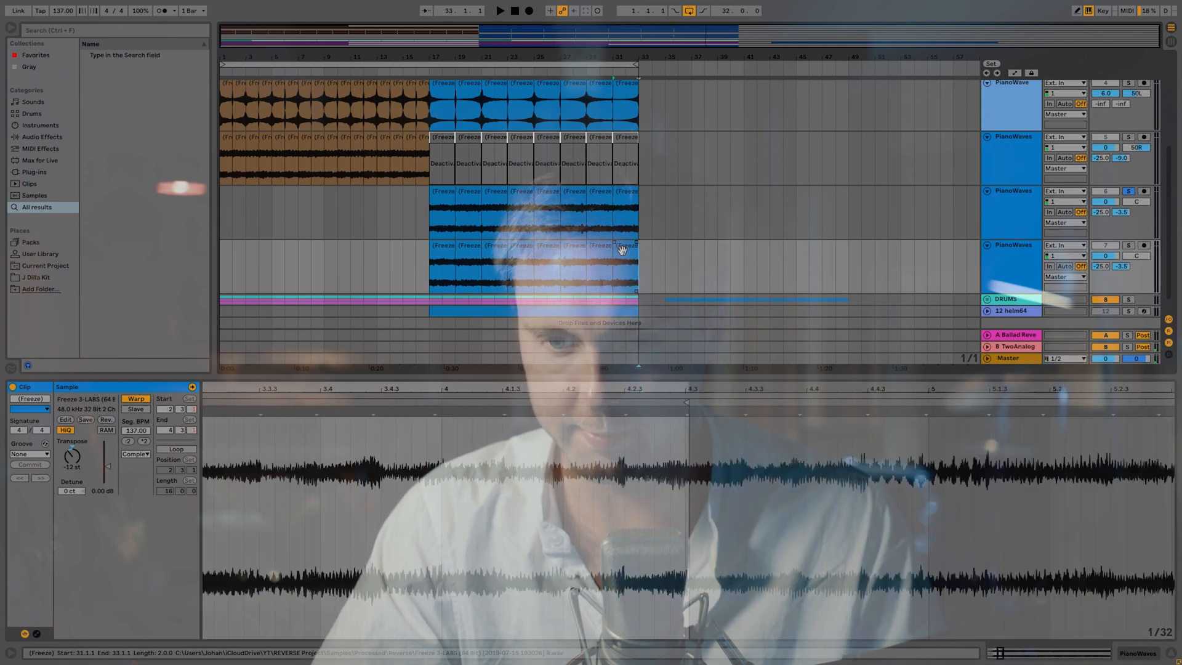
- Transpose all the reversed clips on the newest PianoWaves track to 12 semitones and start playback
left_click(442, 258)
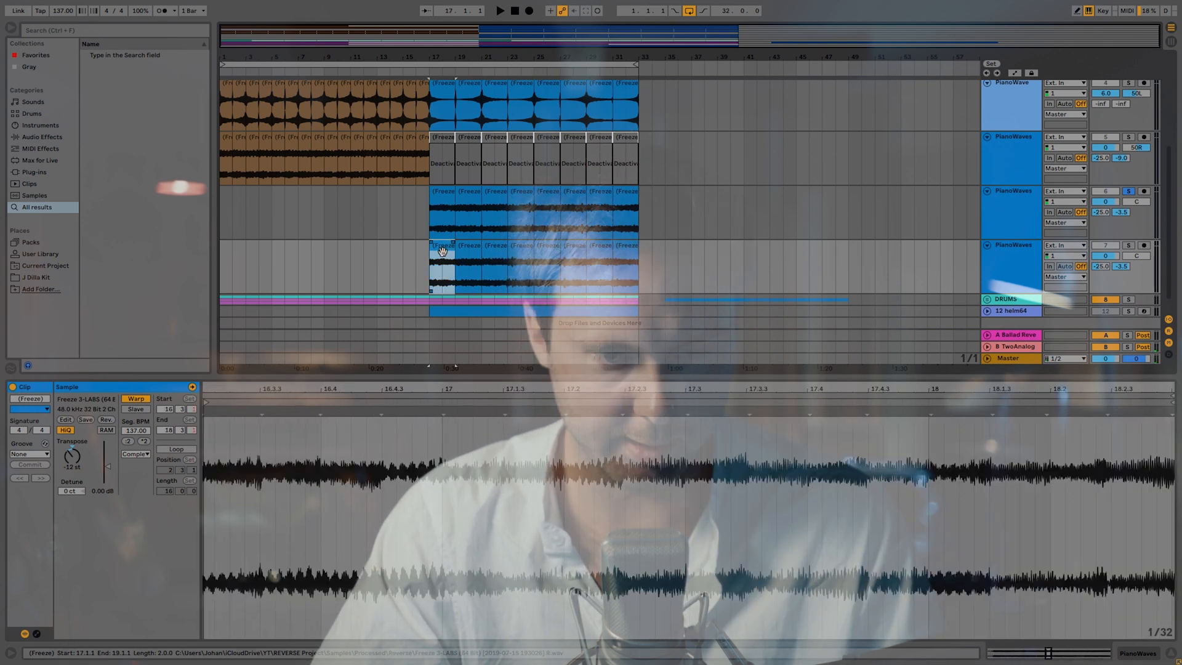
left_click(619, 250, "shift")
left_click(73, 456)
type("12")
key("Return")
key("space")
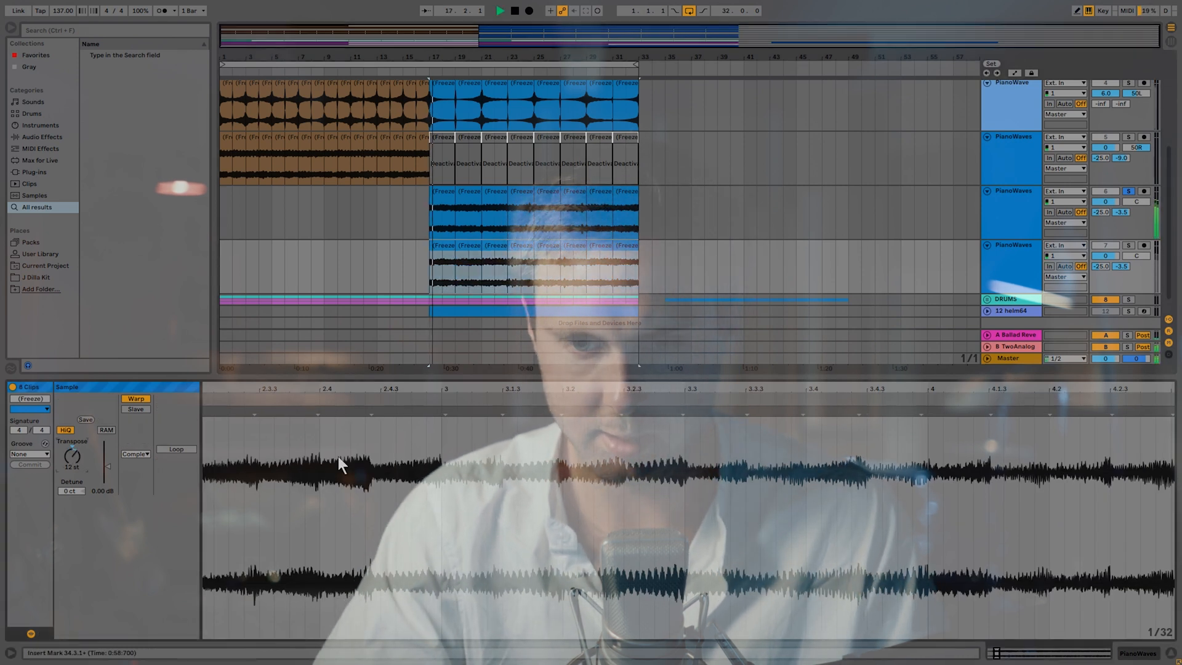
- Solo the newest PianoWaves track to audition it, then clear the solos and deactivate that track
left_click(1129, 245)
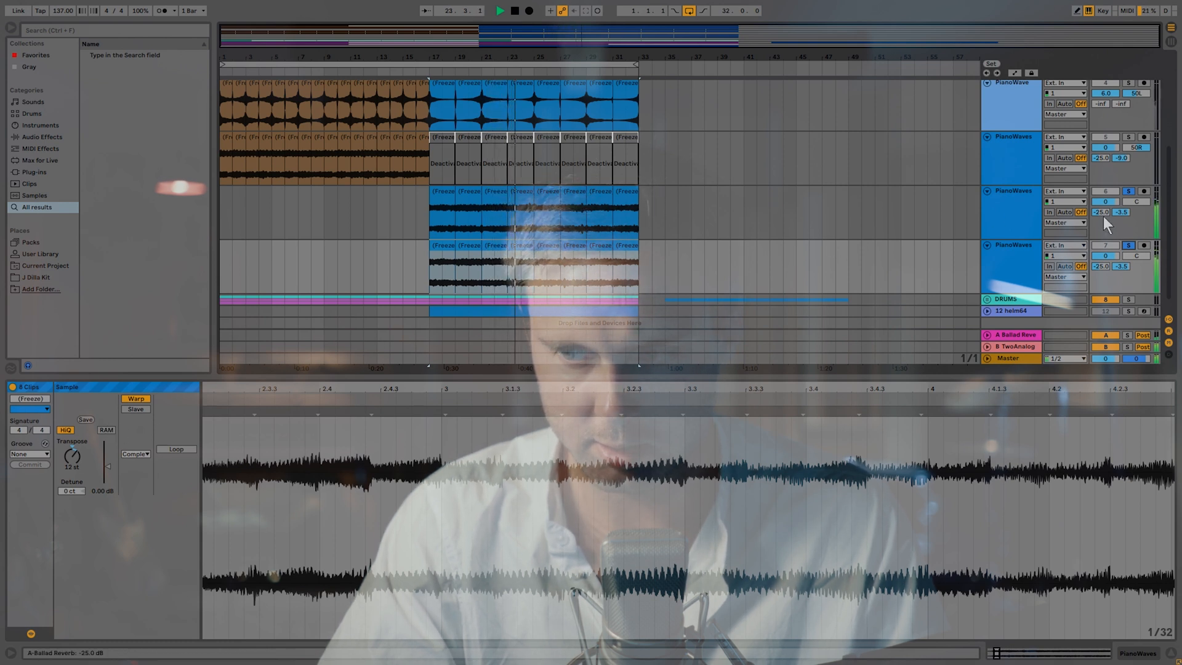
left_click(1108, 245)
scroll(819, 203, "up", 4)
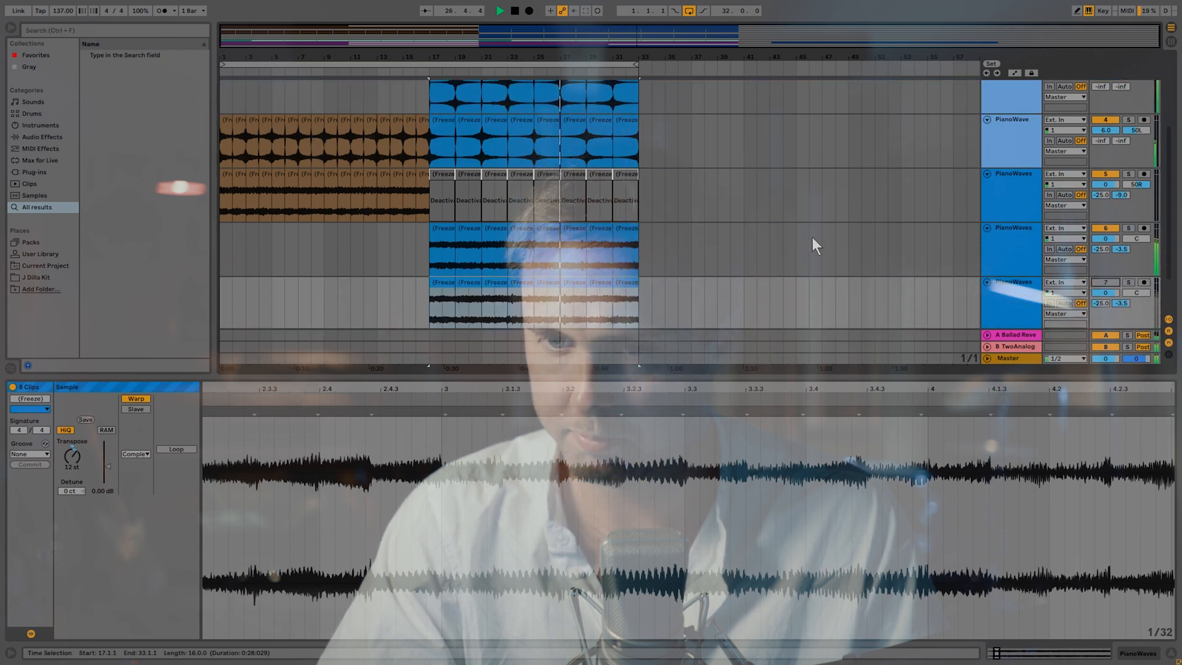
scroll(810, 242, "up", 1)
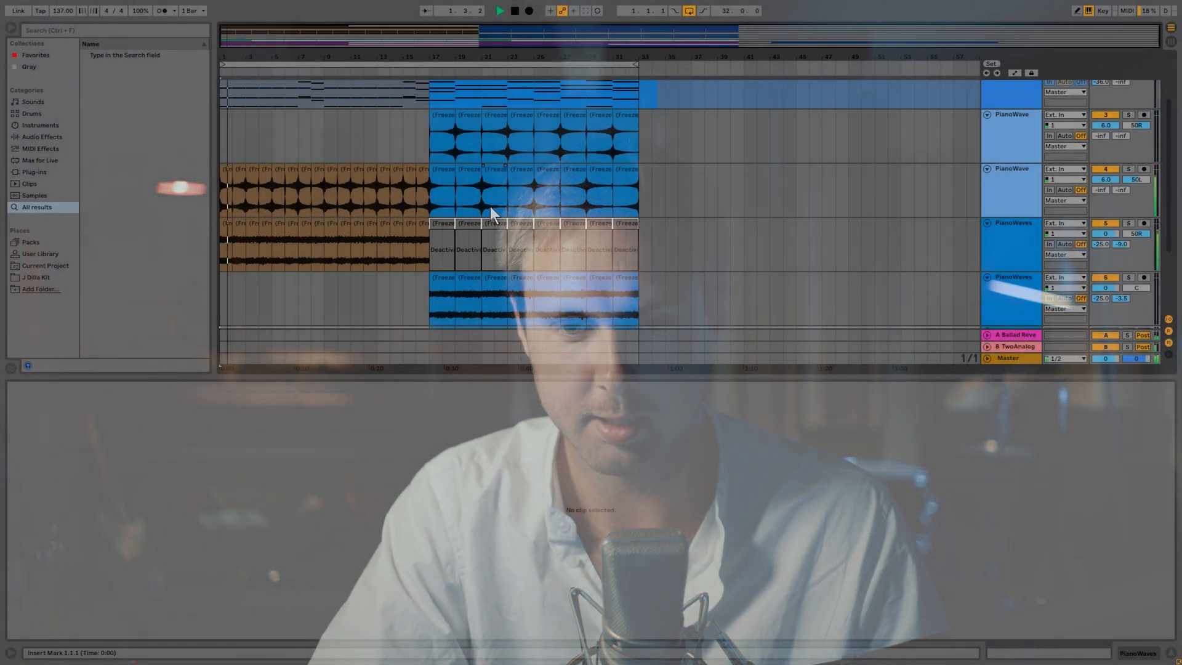
scroll(490, 205, "down", 2)
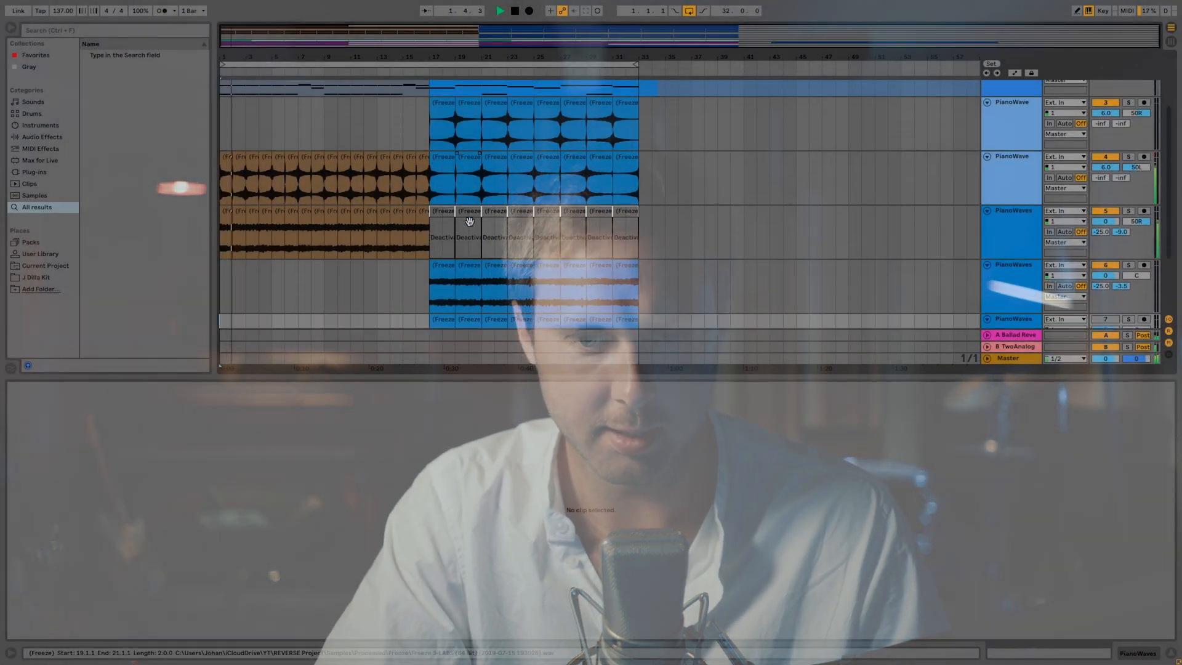
scroll(472, 228, "up", 3)
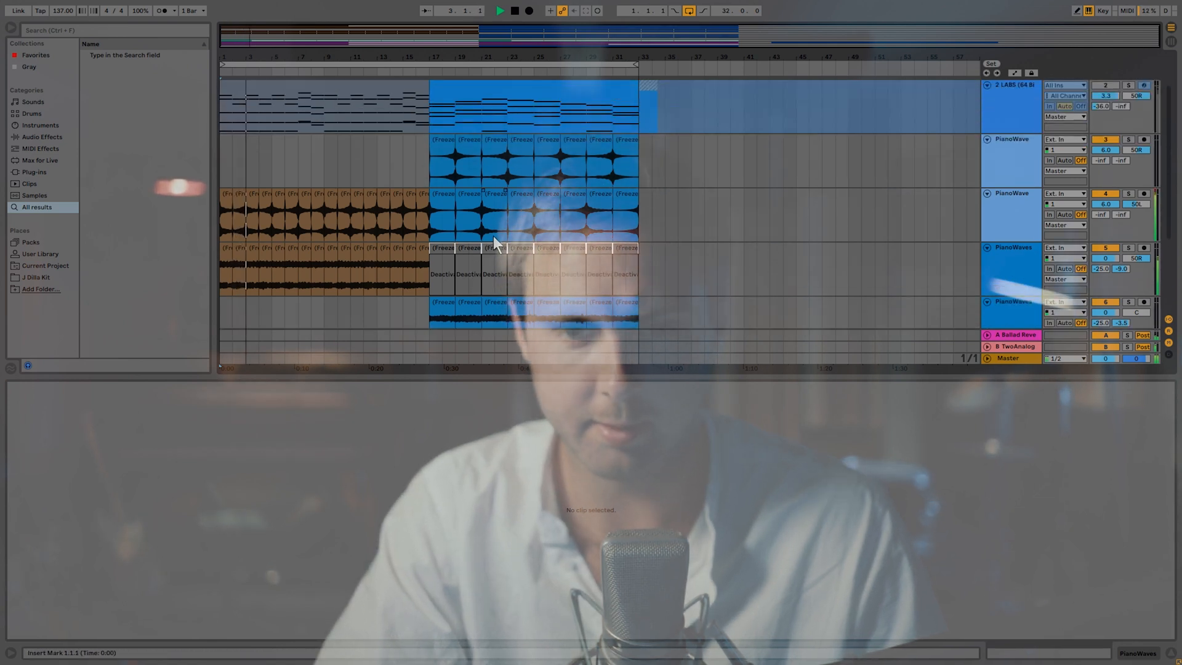
scroll(493, 235, "up", 2)
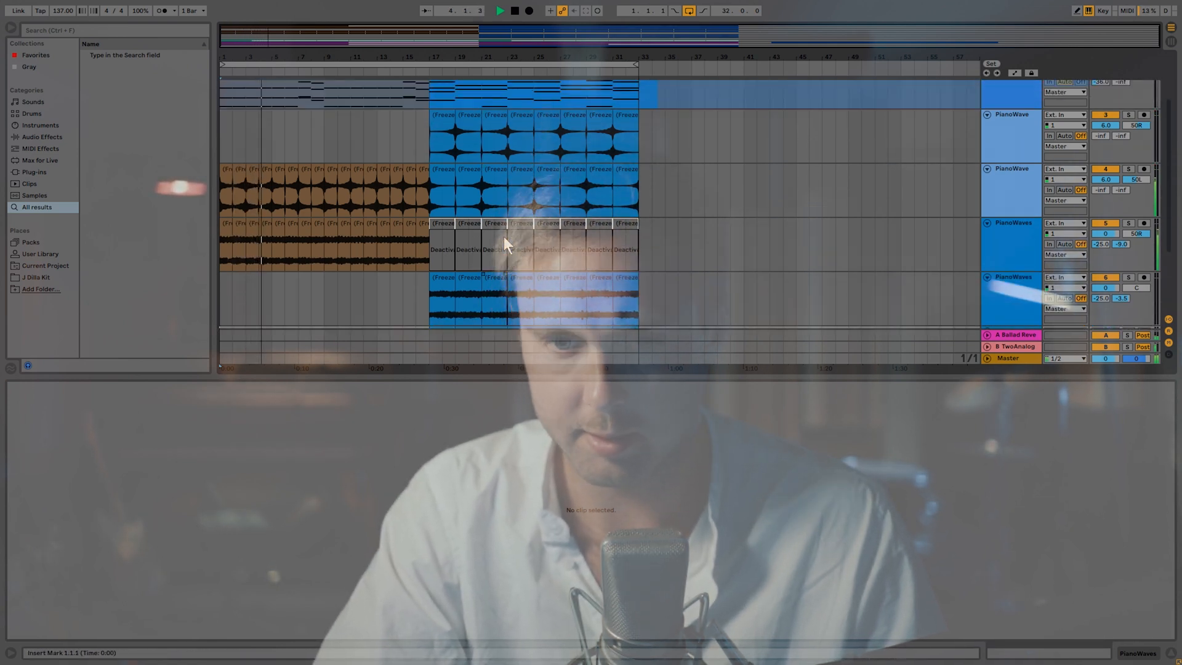
scroll(511, 245, "down", 2)
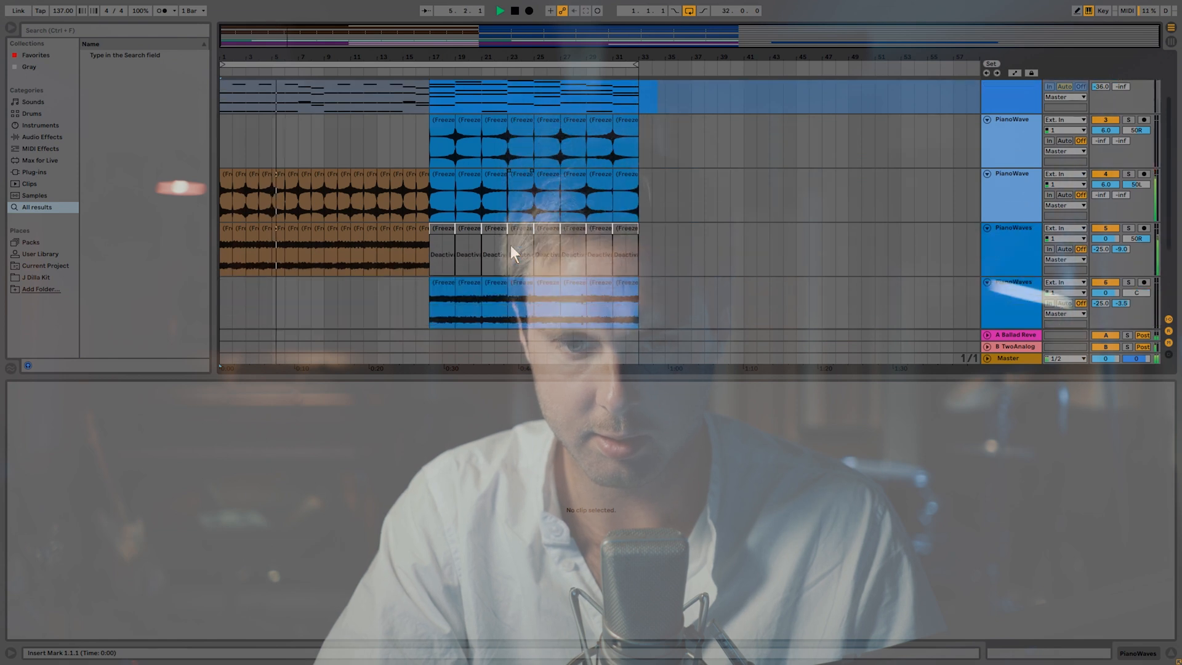
scroll(513, 242, "up", 3)
scroll(517, 241, "down", 3)
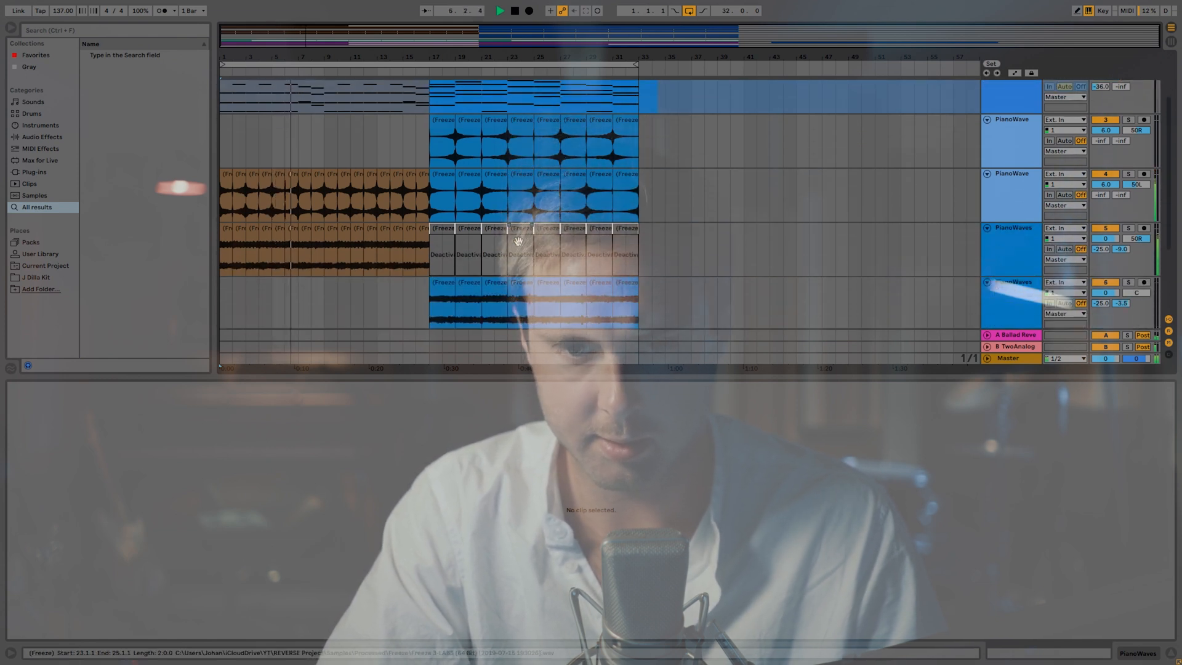
scroll(516, 231, "down", 2)
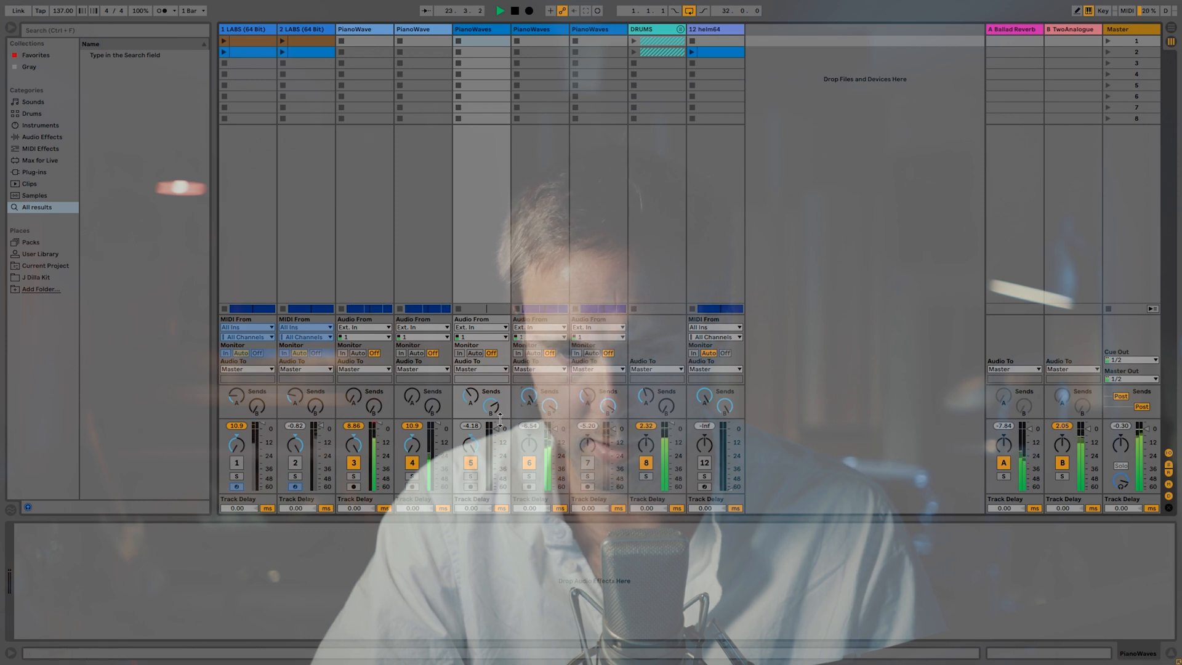
- Alternate between the Session mixer and the Arrangement to check the tracks during playback, finishing in the Arrangement
key("Tab")
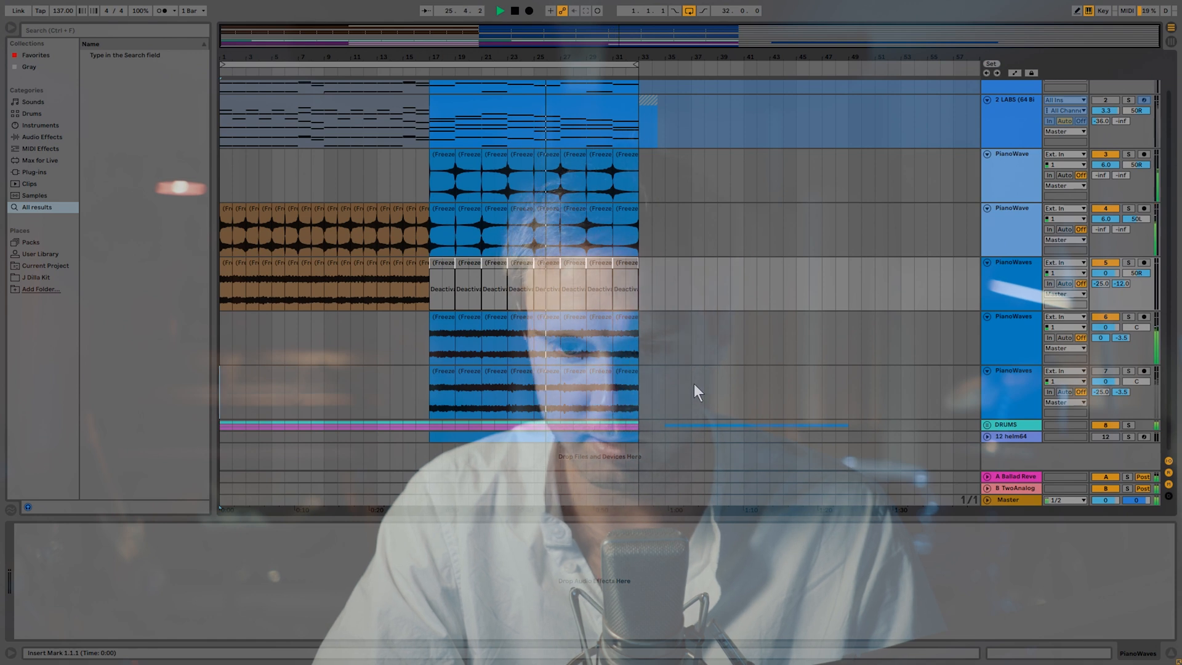
key("Tab")
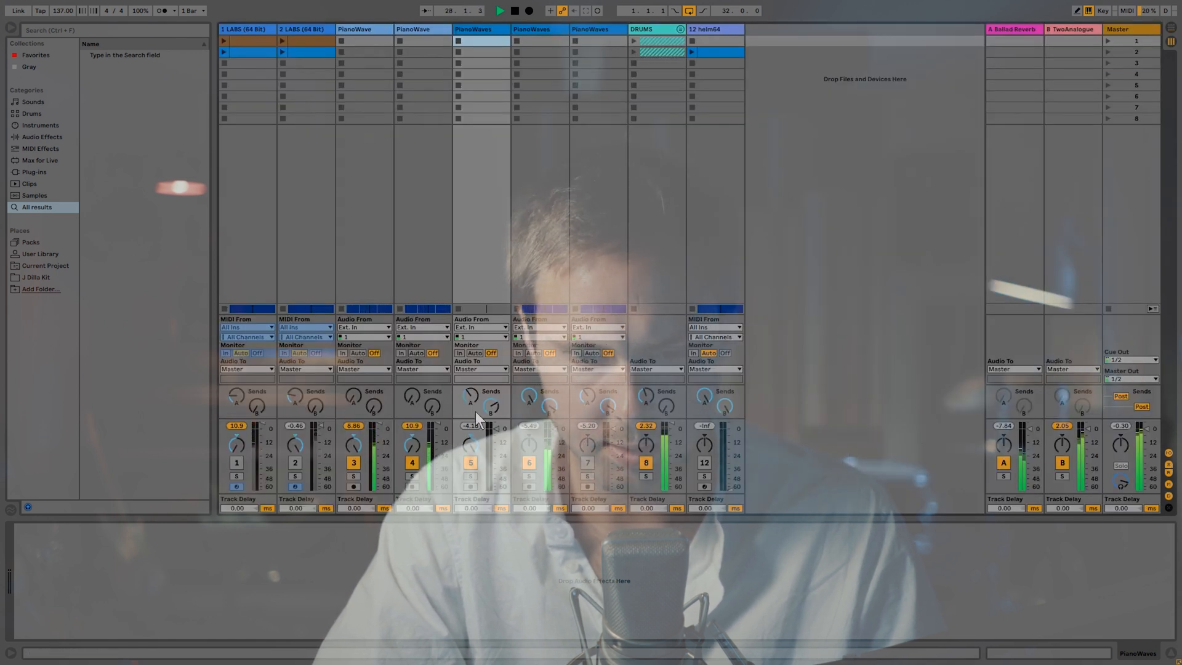
key("Tab")
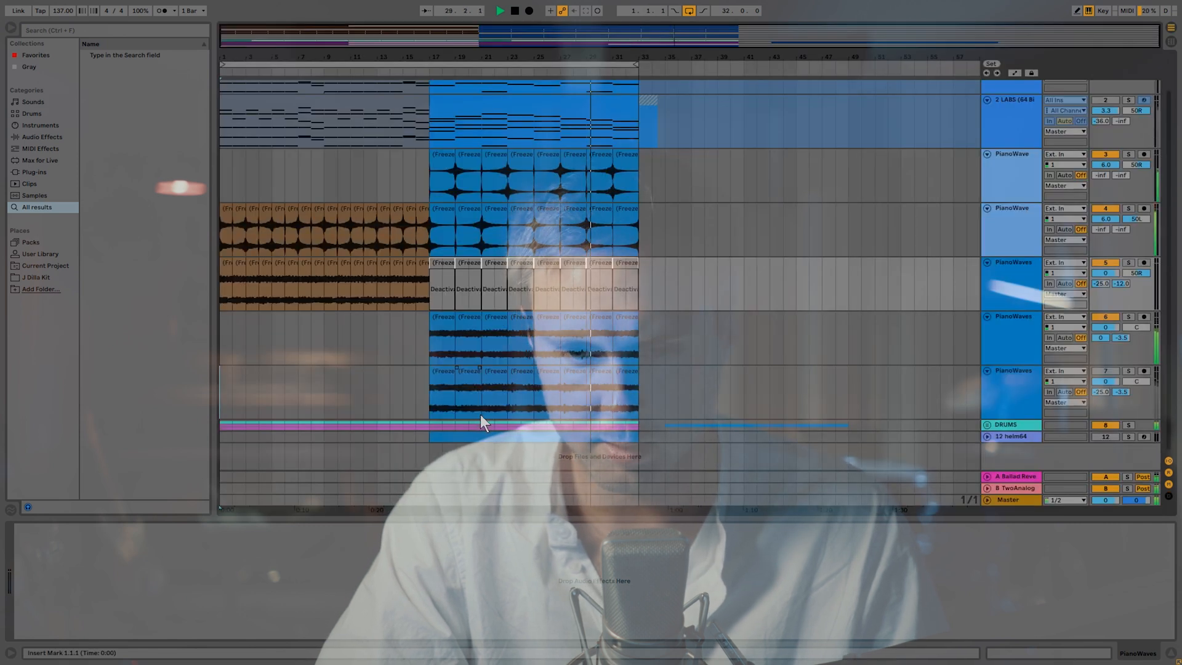